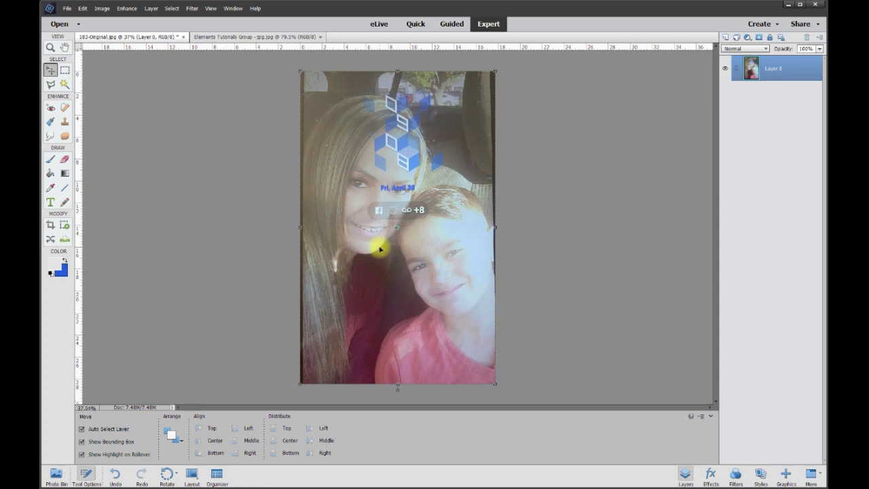
Apply Auto Smart Fix to the photo twice
{"action": "scroll", "coordinate": [425, 146], "scroll_direction": "up", "scroll_amount": 3}
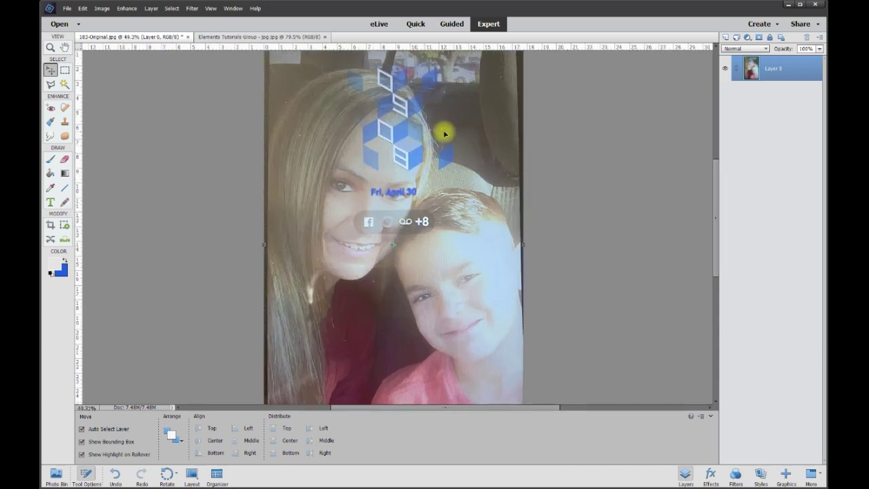
{"action": "scroll", "coordinate": [469, 244], "scroll_direction": "down", "scroll_amount": 2}
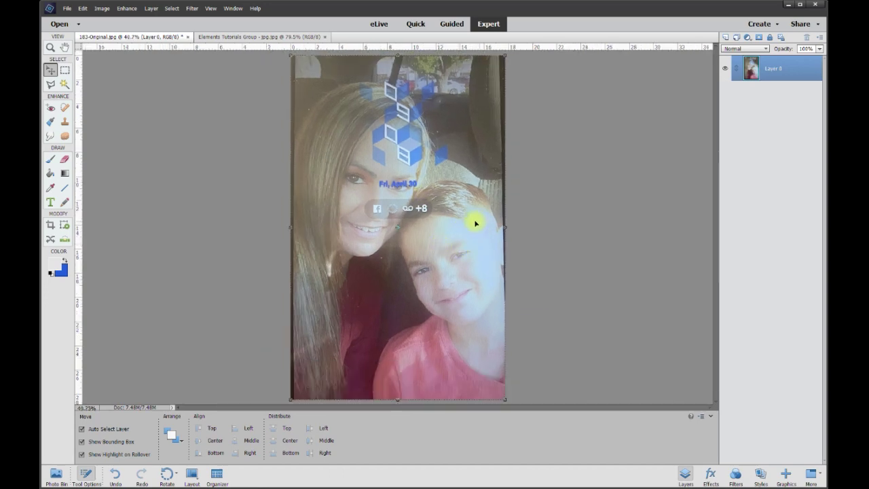
{"action": "scroll", "coordinate": [448, 228], "scroll_direction": "down", "scroll_amount": 1}
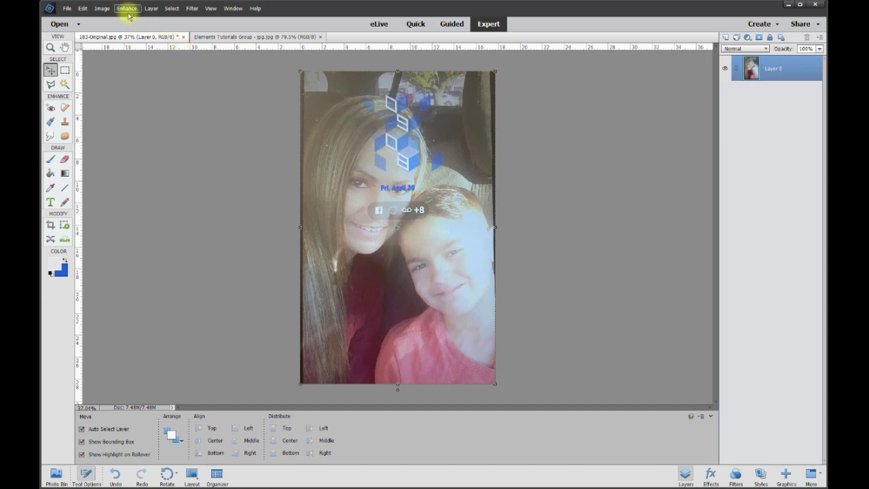
{"action": "scroll", "coordinate": [330, 159], "scroll_direction": "up", "scroll_amount": 2}
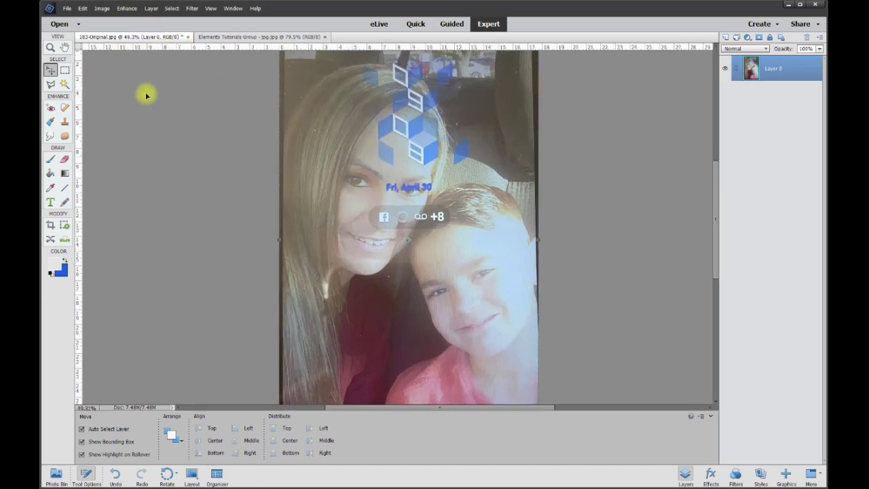
{"action": "left_click", "coordinate": [126, 9]}
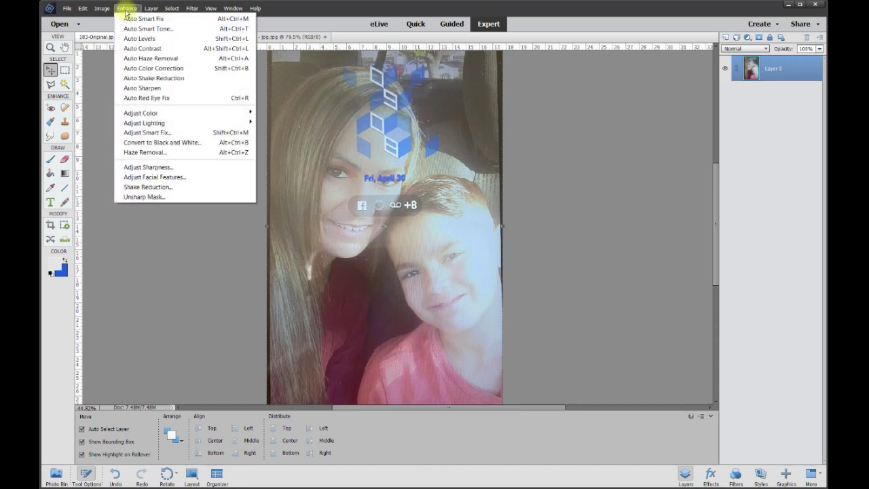
{"action": "left_click", "coordinate": [140, 20]}
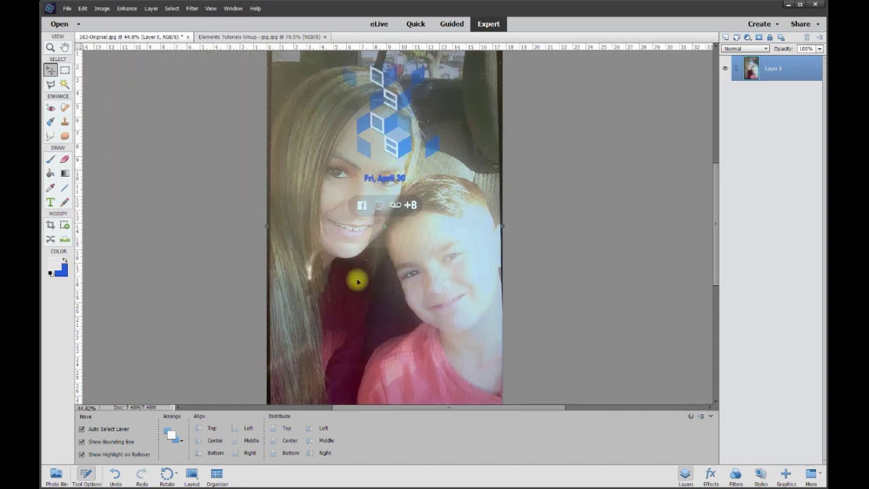
{"action": "left_click", "coordinate": [126, 8]}
{"action": "left_click", "coordinate": [174, 19]}
Set the photo's contrast to 45 with the Brightness/Contrast adjustment
{"action": "left_click", "coordinate": [126, 8]}
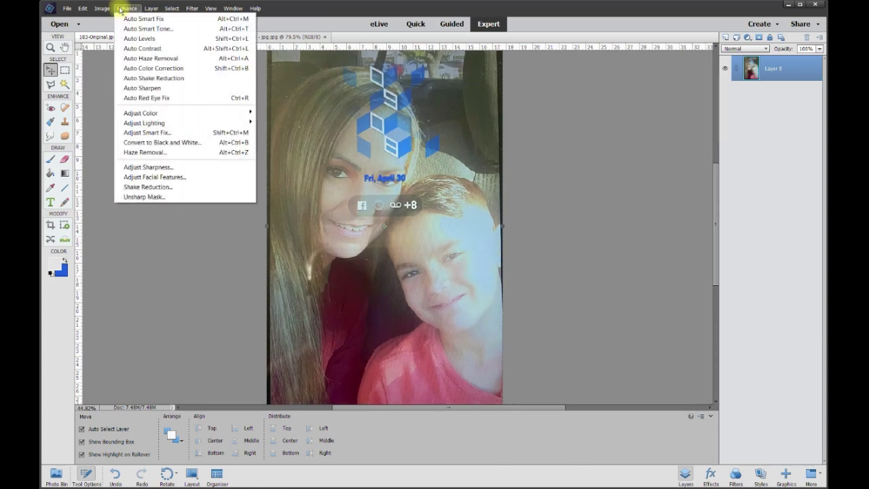
{"action": "mouse_move", "coordinate": [206, 128]}
{"action": "left_click", "coordinate": [292, 133]}
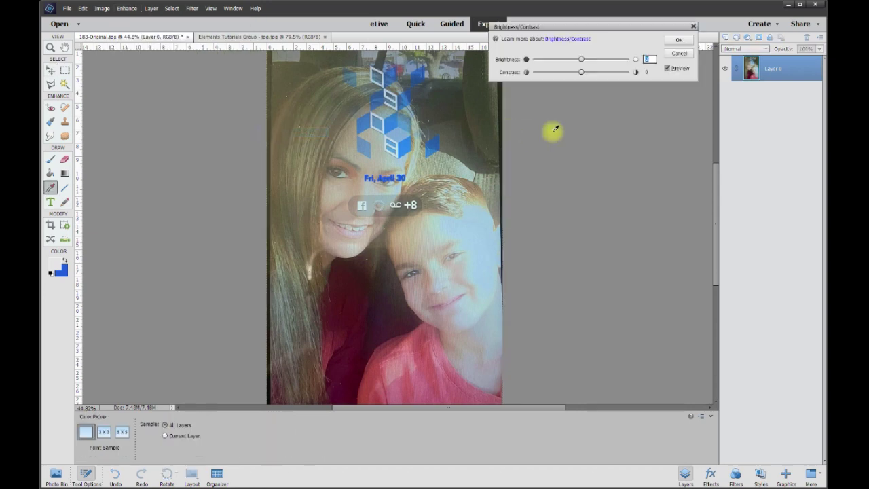
{"action": "left_click_drag", "start_coordinate": [601, 72], "coordinate": [583, 73]}
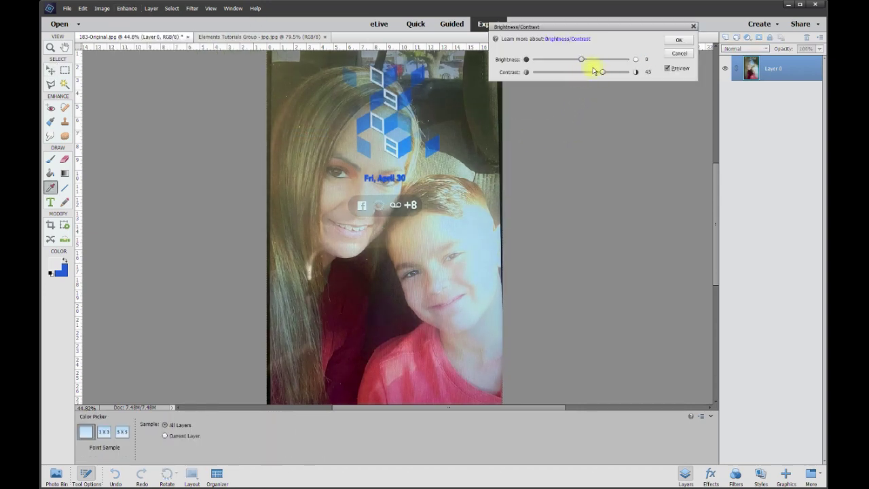
{"action": "left_click_drag", "start_coordinate": [582, 62], "coordinate": [581, 62]}
{"action": "key", "text": "Return"}
{"action": "key", "text": "v"}
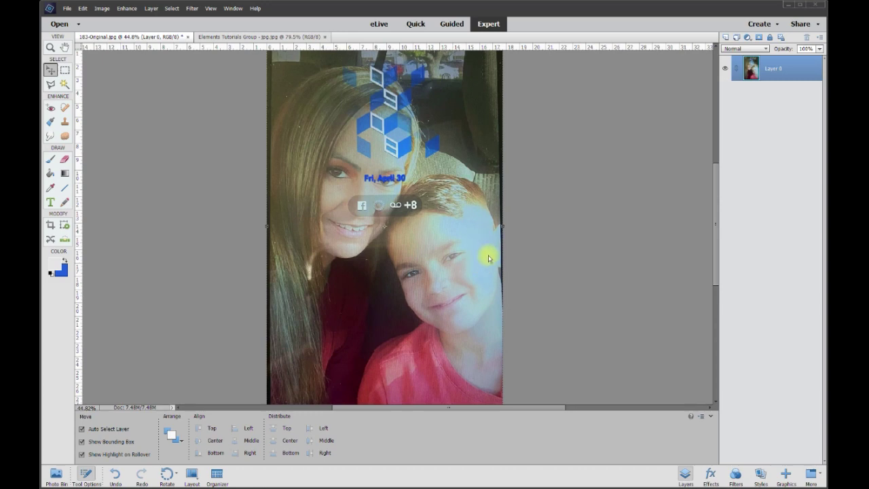
Adjust the photo's shadow and highlight output levels with the Levels adjustment
{"action": "left_click", "coordinate": [123, 9]}
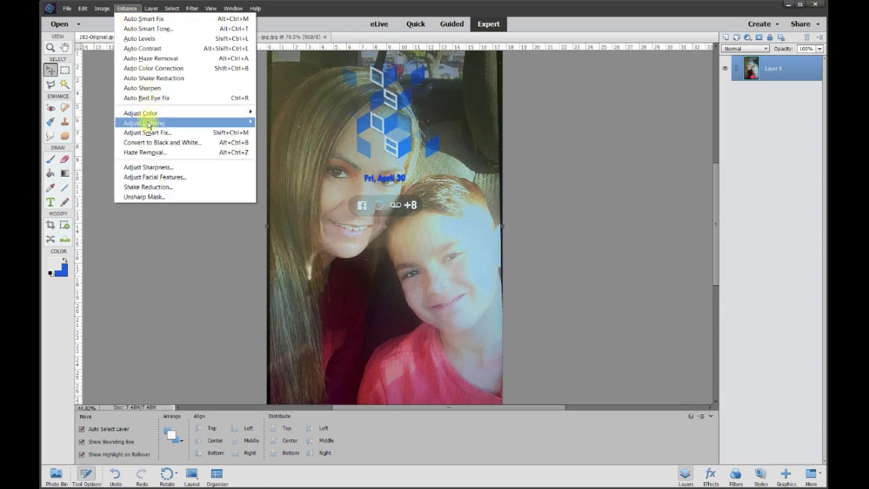
{"action": "mouse_move", "coordinate": [177, 123]}
{"action": "left_click", "coordinate": [275, 143]}
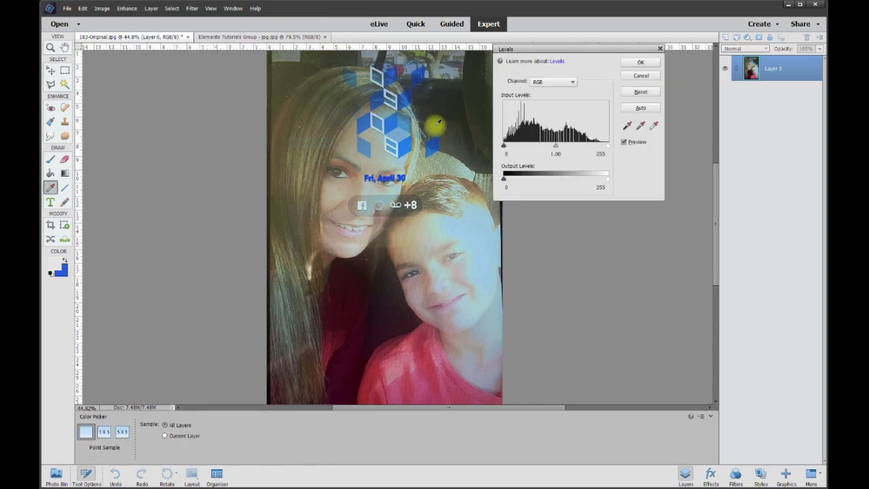
{"action": "mouse_move", "coordinate": [506, 181]}
{"action": "left_mouse_down"}
{"action": "mouse_move", "coordinate": [523, 181]}
{"action": "mouse_move", "coordinate": [506, 181]}
{"action": "left_mouse_up"}
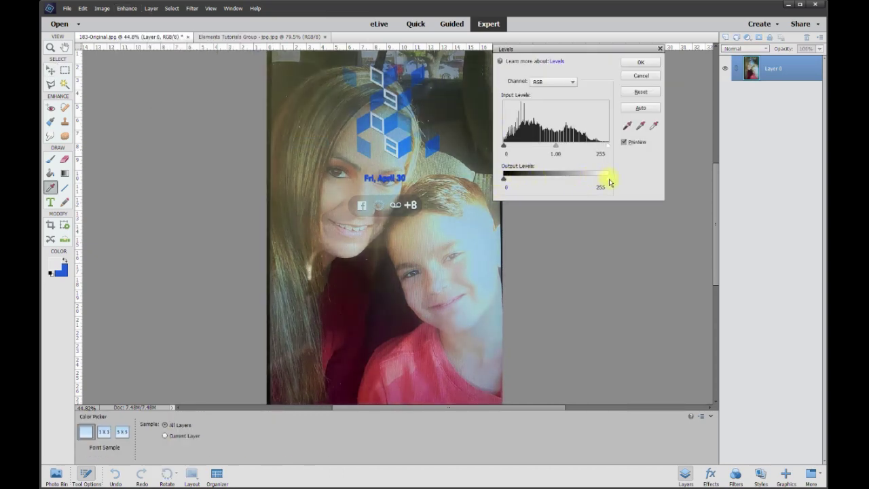
{"action": "left_click_drag", "start_coordinate": [610, 182], "coordinate": [587, 190]}
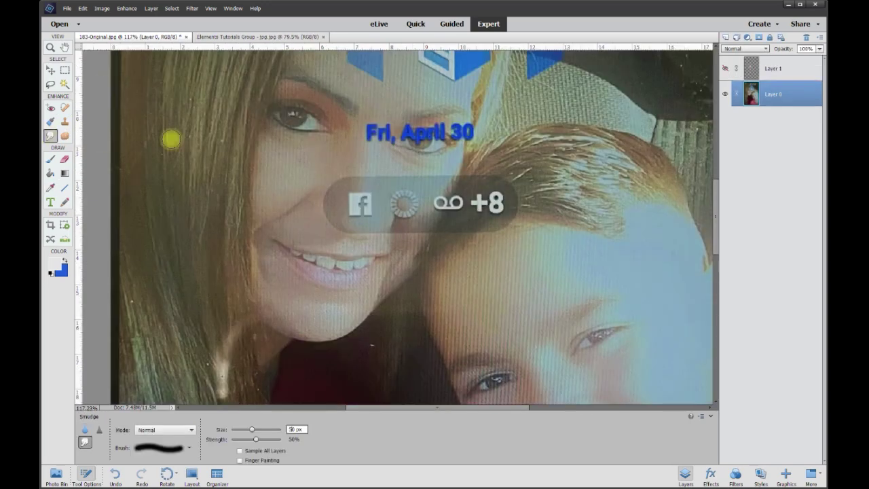
Smudge away the notification icons and their dark bar over the woman's nose and cheek with a 50 px brush
{"action": "left_click", "coordinate": [359, 171]}
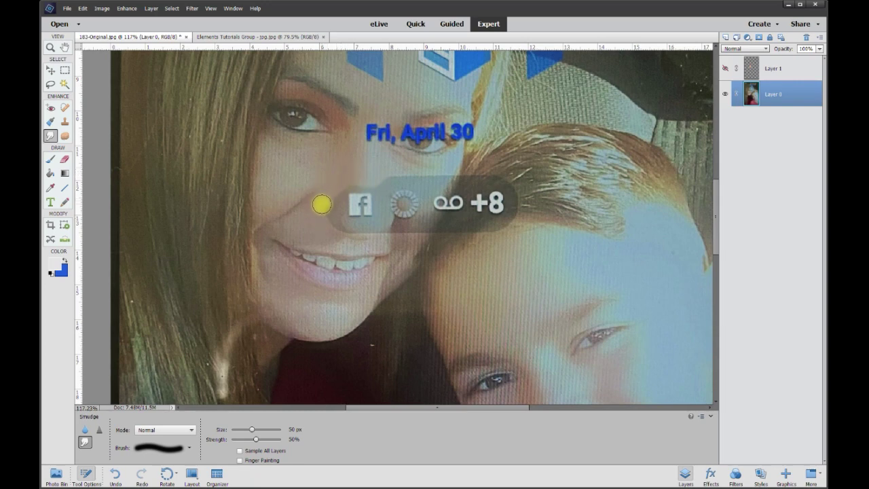
{"action": "mouse_move", "coordinate": [339, 204]}
{"action": "left_mouse_down"}
{"action": "mouse_move", "coordinate": [444, 174]}
{"action": "mouse_move", "coordinate": [422, 246]}
{"action": "mouse_move", "coordinate": [434, 185]}
{"action": "mouse_move", "coordinate": [395, 185]}
{"action": "mouse_move", "coordinate": [404, 230]}
{"action": "mouse_move", "coordinate": [434, 214]}
{"action": "mouse_move", "coordinate": [382, 282]}
{"action": "mouse_move", "coordinate": [408, 197]}
{"action": "mouse_move", "coordinate": [442, 197]}
{"action": "mouse_move", "coordinate": [413, 240]}
{"action": "left_mouse_up"}
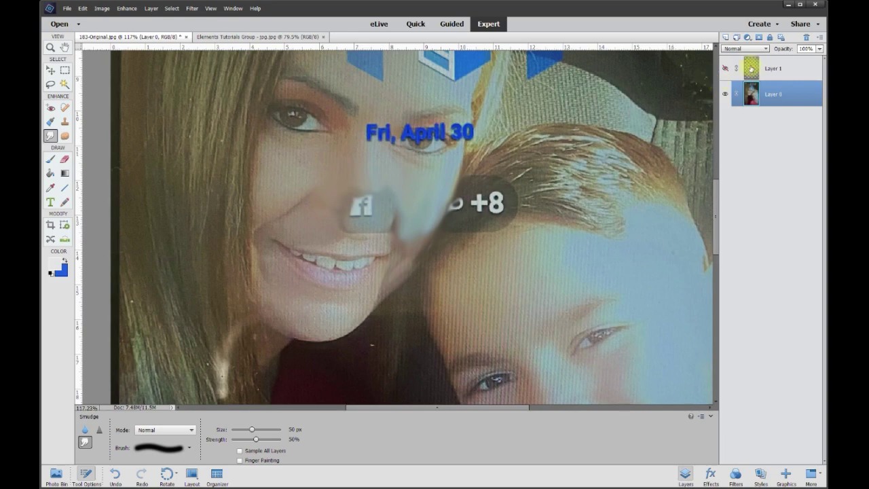
Show Layer 1 with the replacement nose and lower its opacity to blend it into the woman's face
{"action": "left_click", "coordinate": [725, 70]}
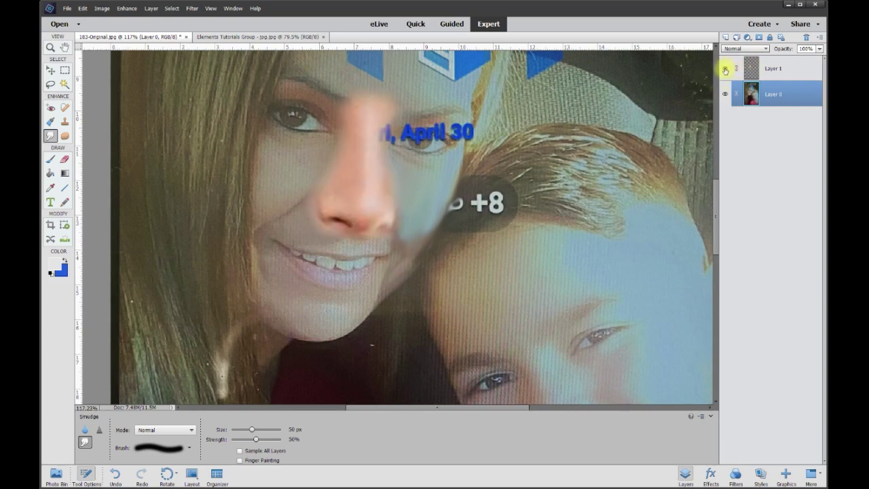
{"action": "left_click", "coordinate": [820, 49]}
{"action": "mouse_move", "coordinate": [821, 58]}
{"action": "left_mouse_down"}
{"action": "mouse_move", "coordinate": [806, 61]}
{"action": "mouse_move", "coordinate": [821, 60]}
{"action": "left_mouse_up"}
{"action": "left_click", "coordinate": [809, 63]}
{"action": "left_click", "coordinate": [821, 50]}
{"action": "mouse_move", "coordinate": [809, 63]}
{"action": "left_mouse_down"}
{"action": "mouse_move", "coordinate": [779, 65]}
{"action": "mouse_move", "coordinate": [804, 63]}
{"action": "mouse_move", "coordinate": [795, 62]}
{"action": "left_mouse_up"}
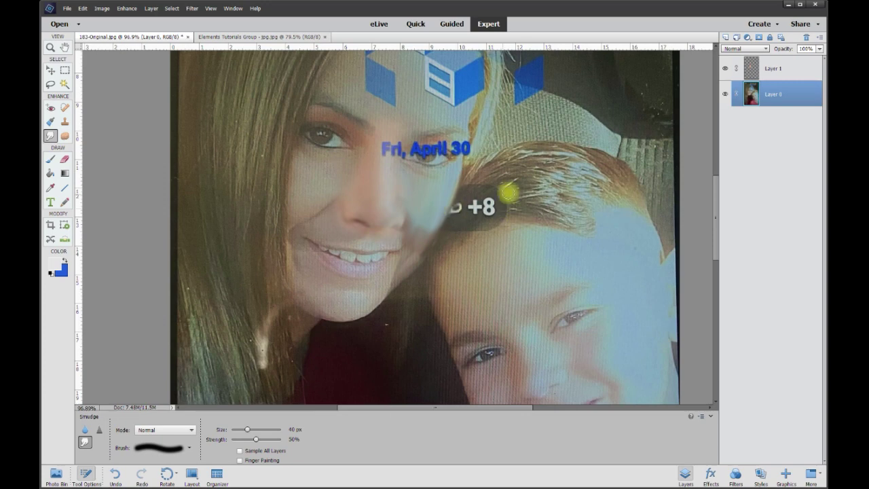
Smudge the blue date lettering over the woman's eye into the surrounding skin with a 20 px brush
{"action": "scroll", "coordinate": [396, 150], "scroll_direction": "up", "scroll_amount": 2}
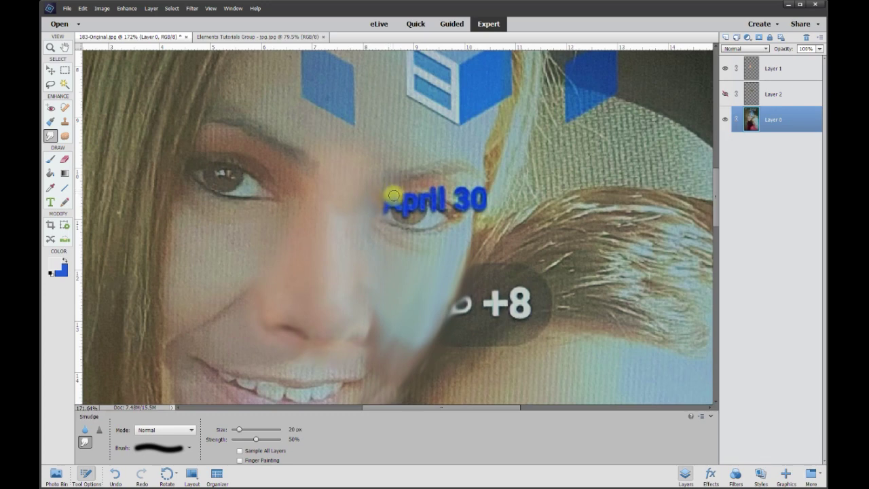
{"action": "left_click_drag", "start_coordinate": [397, 195], "coordinate": [385, 202]}
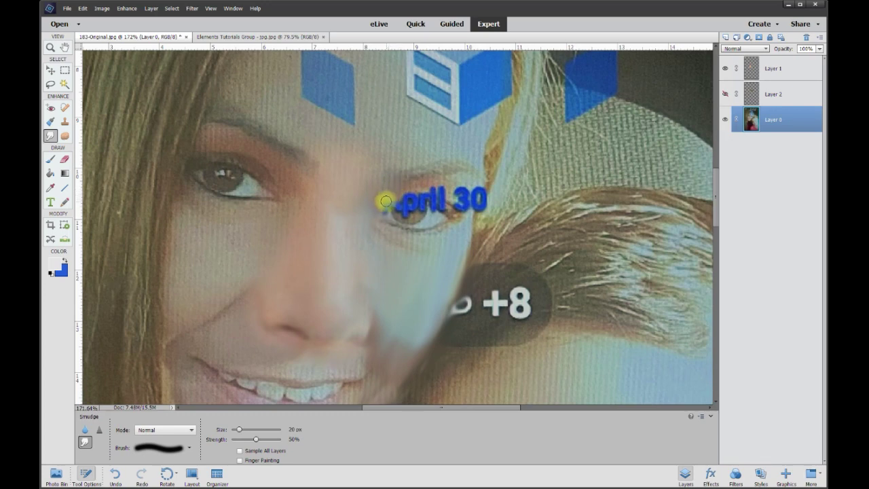
{"action": "mouse_move", "coordinate": [464, 197]}
{"action": "left_mouse_down"}
{"action": "mouse_move", "coordinate": [438, 190]}
{"action": "mouse_move", "coordinate": [442, 197]}
{"action": "mouse_move", "coordinate": [410, 191]}
{"action": "mouse_move", "coordinate": [481, 184]}
{"action": "mouse_move", "coordinate": [480, 202]}
{"action": "left_mouse_up"}
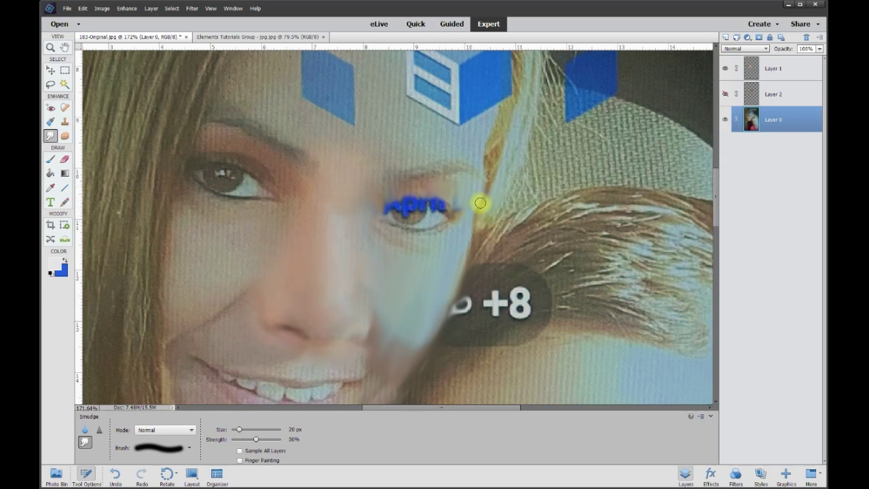
Lasso the woman's clean eye, copy it to a new layer and move the copy over the eye covered by lettering
{"action": "left_click", "coordinate": [50, 84]}
{"action": "mouse_move", "coordinate": [192, 154]}
{"action": "left_mouse_down"}
{"action": "mouse_move", "coordinate": [296, 207]}
{"action": "mouse_move", "coordinate": [254, 215]}
{"action": "mouse_move", "coordinate": [208, 204]}
{"action": "mouse_move", "coordinate": [174, 188]}
{"action": "mouse_move", "coordinate": [166, 168]}
{"action": "left_mouse_up"}
{"action": "right_click", "coordinate": [248, 188]}
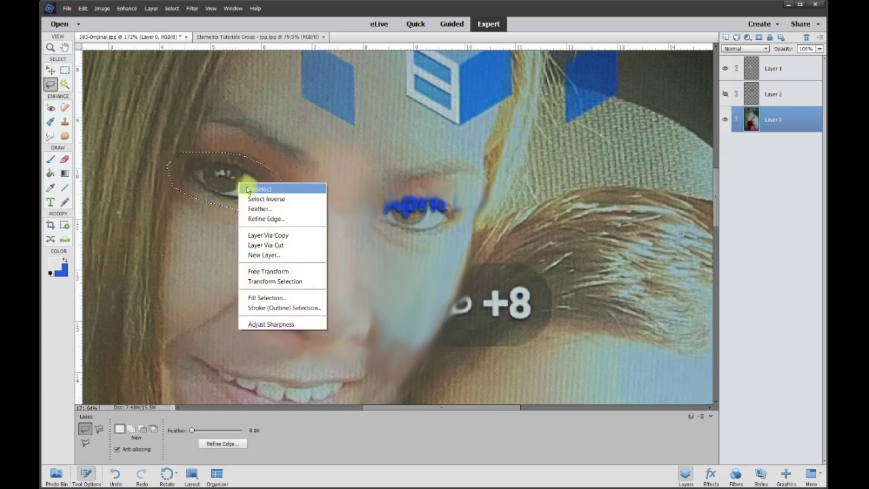
{"action": "left_click", "coordinate": [268, 235]}
{"action": "key", "text": "v"}
{"action": "left_click_drag", "start_coordinate": [223, 188], "coordinate": [405, 216]}
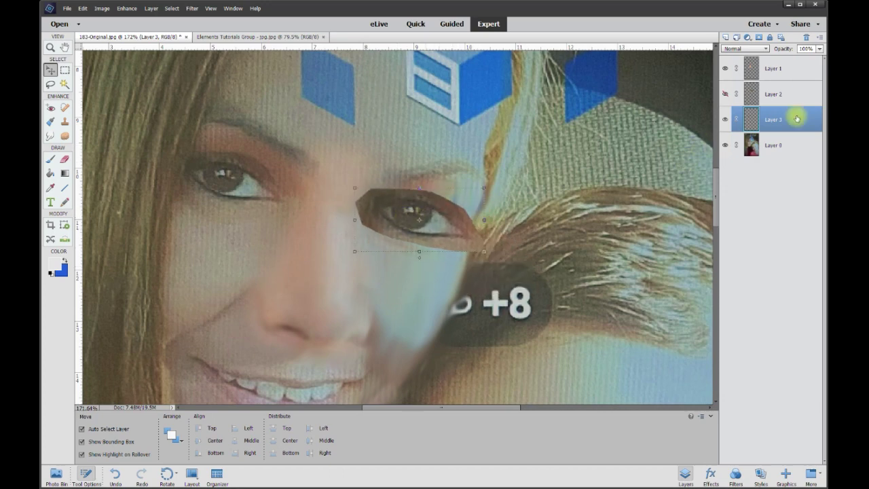
Lower the copied eye layer's opacity to 57% and rotate, resize and position it to match the eye beneath
{"action": "left_click", "coordinate": [820, 50]}
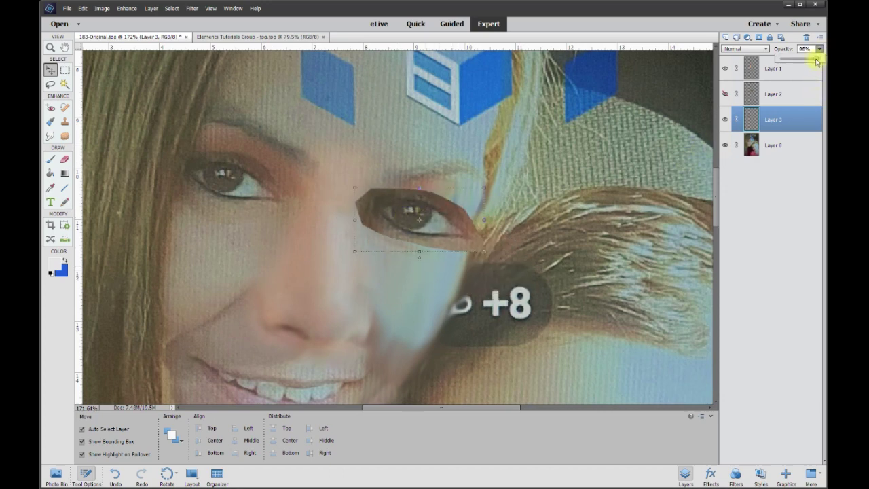
{"action": "left_click_drag", "start_coordinate": [805, 61], "coordinate": [804, 60]}
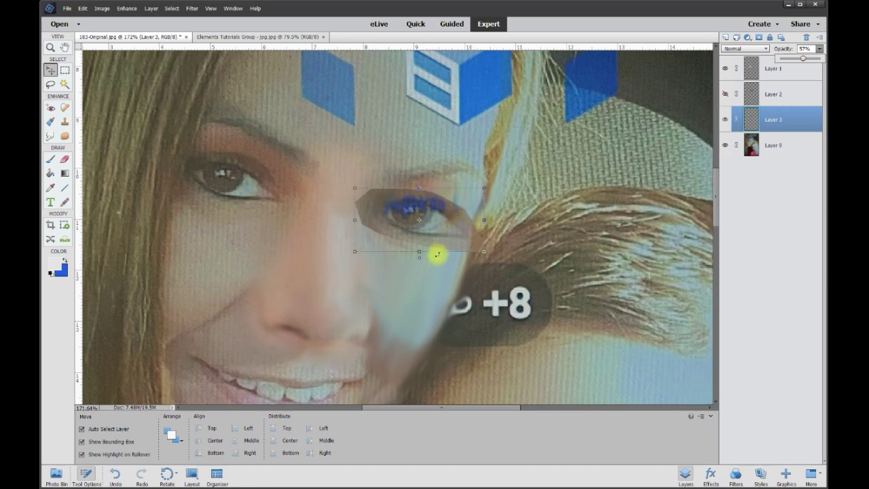
{"action": "left_click_drag", "start_coordinate": [440, 248], "coordinate": [378, 285]}
{"action": "left_click", "coordinate": [378, 283]}
{"action": "left_click_drag", "start_coordinate": [489, 196], "coordinate": [481, 184]}
{"action": "key", "text": "Return"}
{"action": "left_click_drag", "start_coordinate": [419, 249], "coordinate": [358, 208]}
{"action": "left_click", "coordinate": [454, 248]}
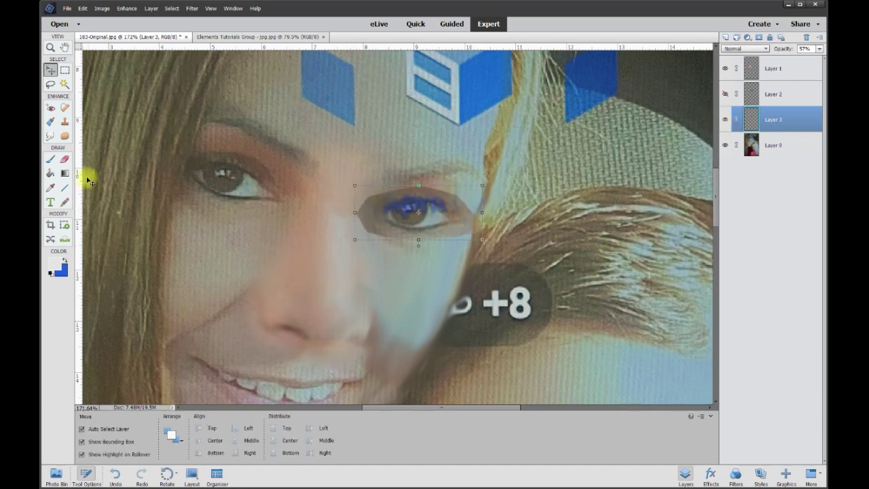
Erase the hard edges around the copied eye with a 50 px eraser and restore its layer opacity to 100%
{"action": "left_click", "coordinate": [65, 161]}
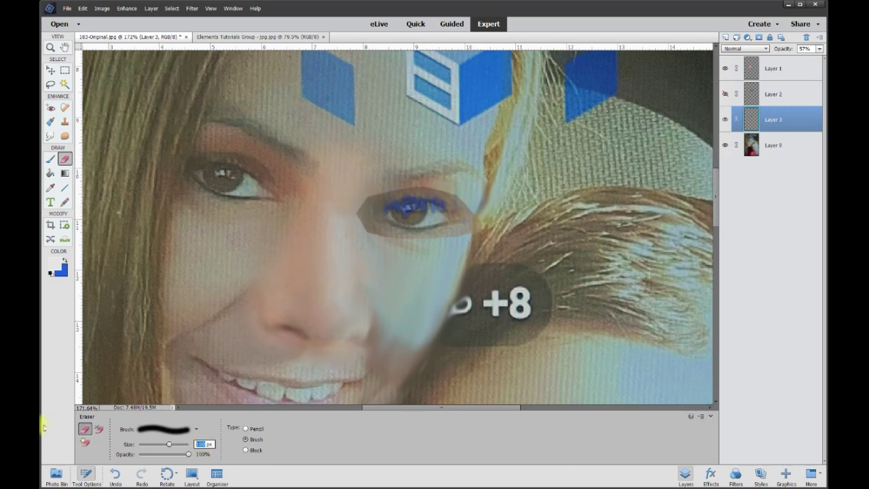
{"action": "key", "text": "Return"}
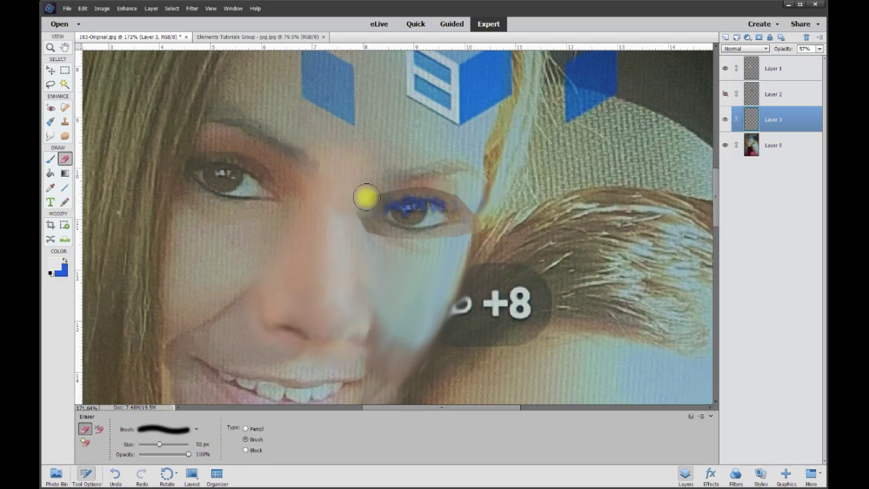
{"action": "mouse_move", "coordinate": [393, 179]}
{"action": "left_mouse_down"}
{"action": "mouse_move", "coordinate": [463, 194]}
{"action": "mouse_move", "coordinate": [479, 212]}
{"action": "mouse_move", "coordinate": [483, 221]}
{"action": "mouse_move", "coordinate": [459, 239]}
{"action": "mouse_move", "coordinate": [466, 258]}
{"action": "mouse_move", "coordinate": [461, 245]}
{"action": "mouse_move", "coordinate": [401, 249]}
{"action": "mouse_move", "coordinate": [368, 232]}
{"action": "mouse_move", "coordinate": [365, 165]}
{"action": "left_mouse_up"}
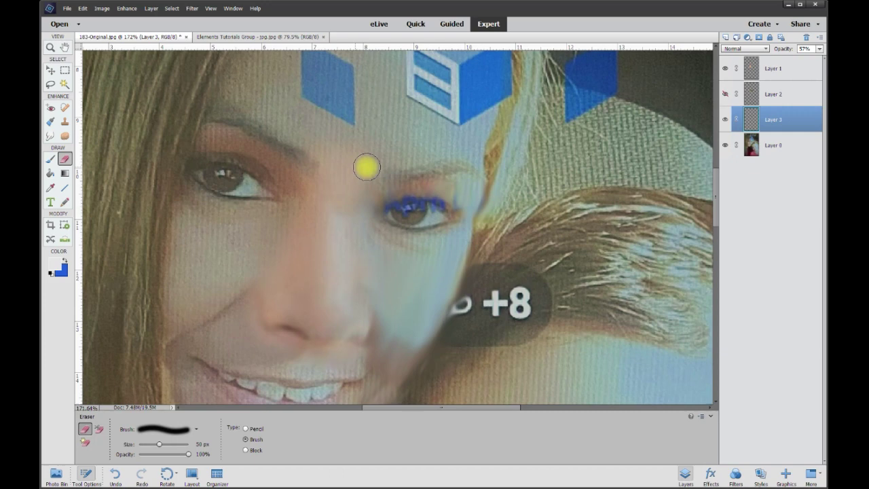
{"action": "left_click", "coordinate": [820, 49]}
{"action": "left_click_drag", "start_coordinate": [816, 60], "coordinate": [817, 60]}
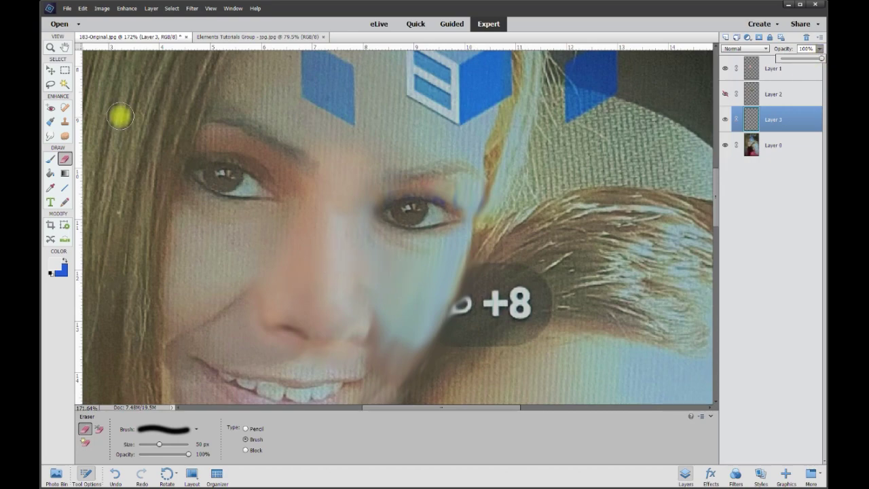
On the base photo layer, smudge the lower blue clock shapes on the woman's forehead and the +8 badge's edges with a 30 px brush
{"action": "left_click", "coordinate": [51, 70]}
{"action": "left_click", "coordinate": [482, 333]}
{"action": "scroll", "coordinate": [481, 334], "scroll_direction": "down", "scroll_amount": 5}
{"action": "scroll", "coordinate": [486, 329], "scroll_direction": "up", "scroll_amount": 5}
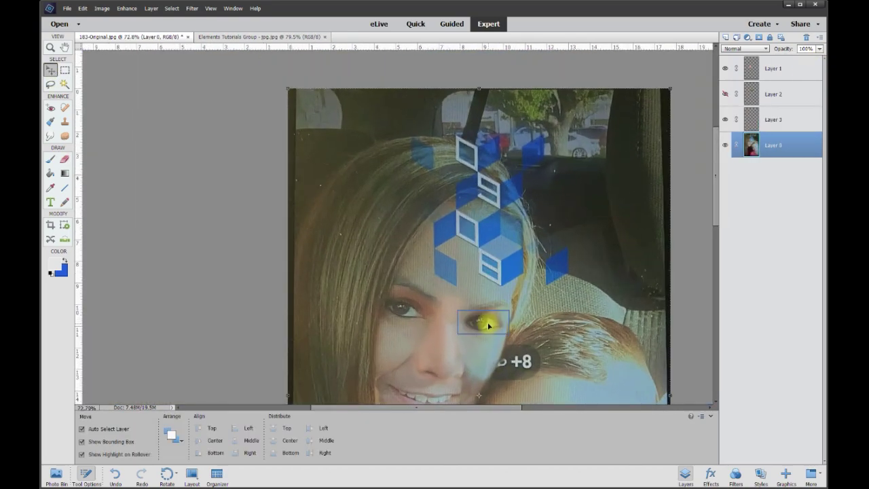
{"action": "scroll", "coordinate": [495, 329], "scroll_direction": "up", "scroll_amount": 2}
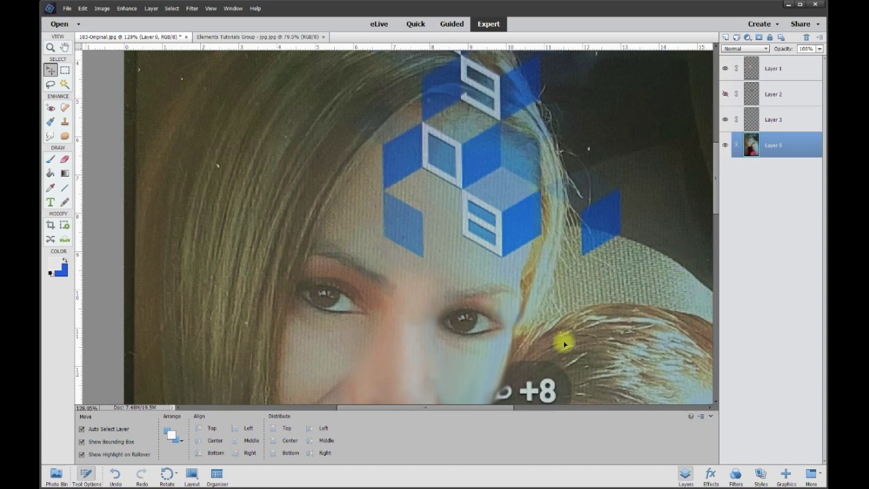
{"action": "left_click_drag", "start_coordinate": [503, 409], "coordinate": [566, 357]}
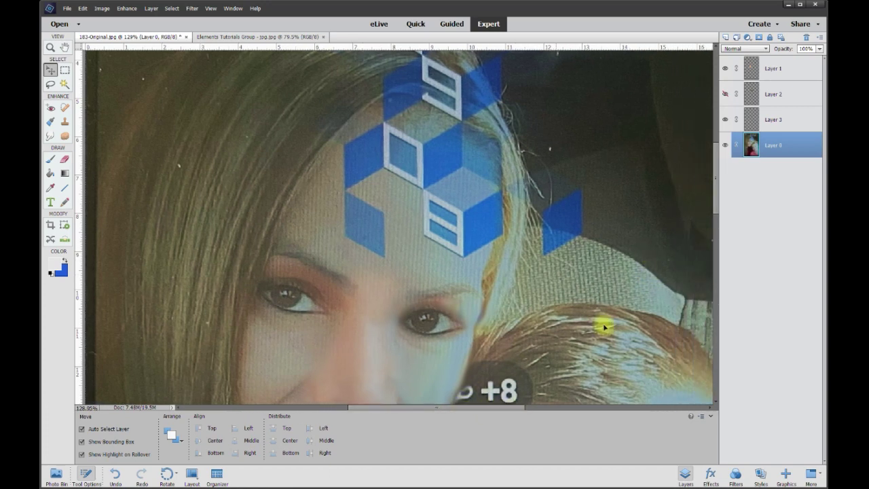
{"action": "scroll", "coordinate": [369, 136], "scroll_direction": "down", "scroll_amount": 6}
{"action": "key", "text": "r"}
{"action": "scroll", "coordinate": [452, 253], "scroll_direction": "up", "scroll_amount": 3}
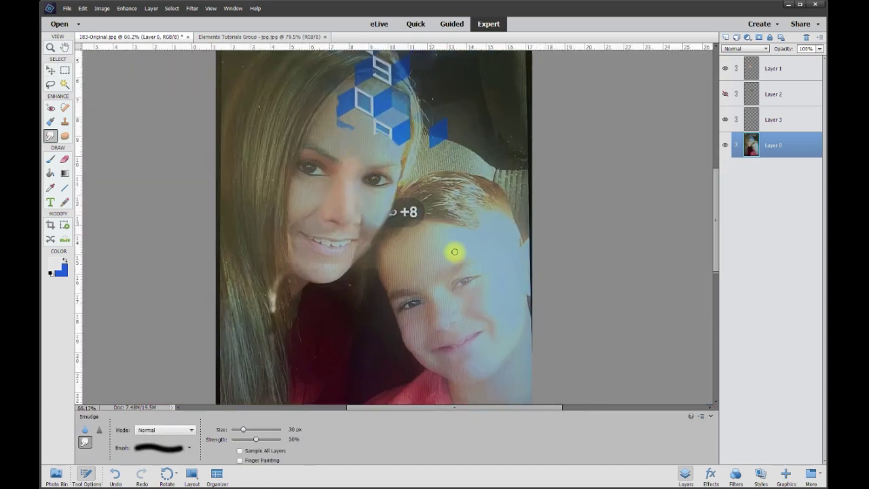
{"action": "scroll", "coordinate": [409, 231], "scroll_direction": "up", "scroll_amount": 2}
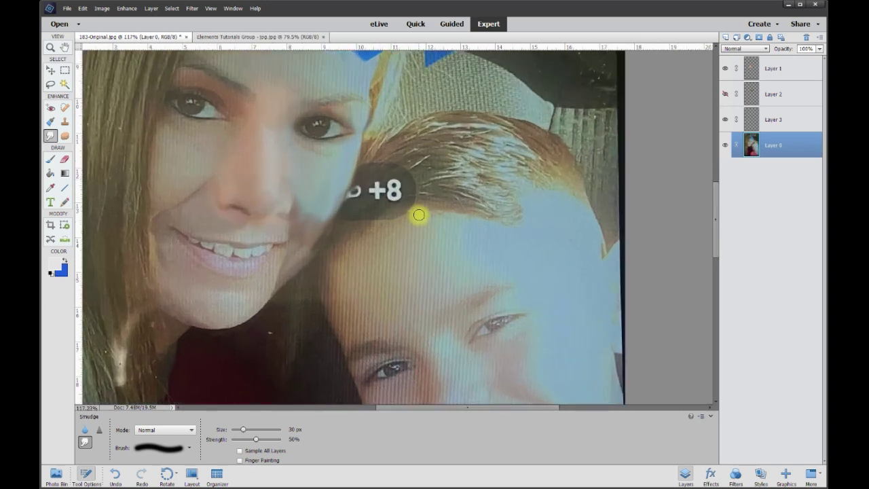
Lasso the boy's forehead, copy it to a new layer and move the copy up over the woman's forehead
{"action": "left_click", "coordinate": [50, 82]}
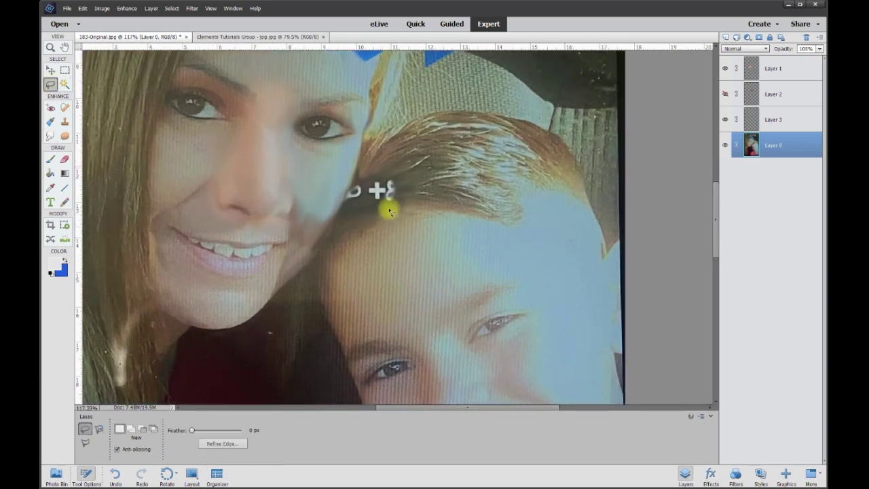
{"action": "scroll", "coordinate": [435, 256], "scroll_direction": "down", "scroll_amount": 1}
{"action": "mouse_move", "coordinate": [348, 243]}
{"action": "left_mouse_down"}
{"action": "mouse_move", "coordinate": [376, 217]}
{"action": "mouse_move", "coordinate": [427, 200]}
{"action": "mouse_move", "coordinate": [475, 204]}
{"action": "mouse_move", "coordinate": [515, 224]}
{"action": "mouse_move", "coordinate": [531, 246]}
{"action": "mouse_move", "coordinate": [519, 281]}
{"action": "mouse_move", "coordinate": [453, 295]}
{"action": "mouse_move", "coordinate": [416, 326]}
{"action": "mouse_move", "coordinate": [359, 334]}
{"action": "mouse_move", "coordinate": [334, 285]}
{"action": "mouse_move", "coordinate": [344, 246]}
{"action": "left_mouse_up"}
{"action": "right_click", "coordinate": [424, 265]}
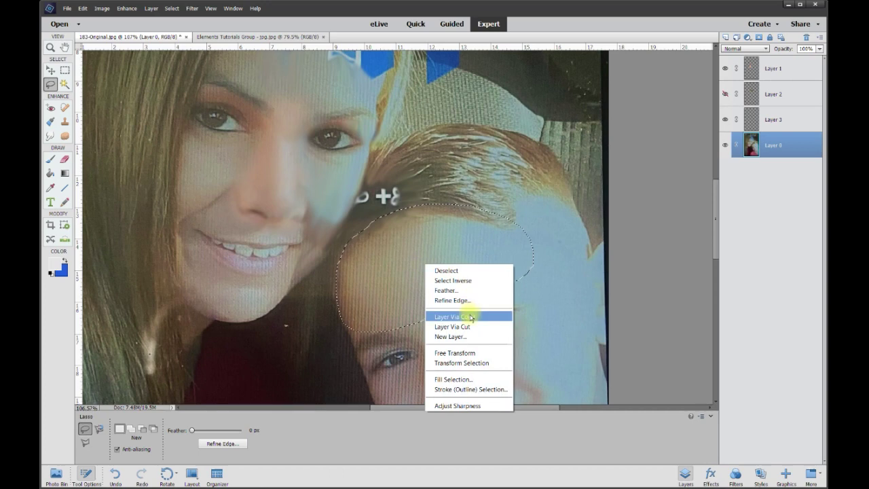
{"action": "left_click", "coordinate": [495, 315]}
{"action": "scroll", "coordinate": [346, 200], "scroll_direction": "down", "scroll_amount": 3}
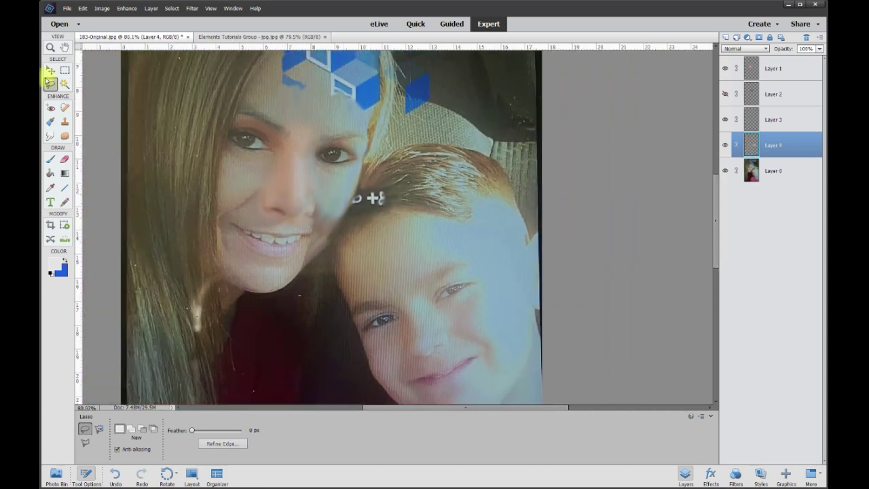
{"action": "left_click", "coordinate": [49, 70]}
{"action": "left_click_drag", "start_coordinate": [412, 240], "coordinate": [319, 111]}
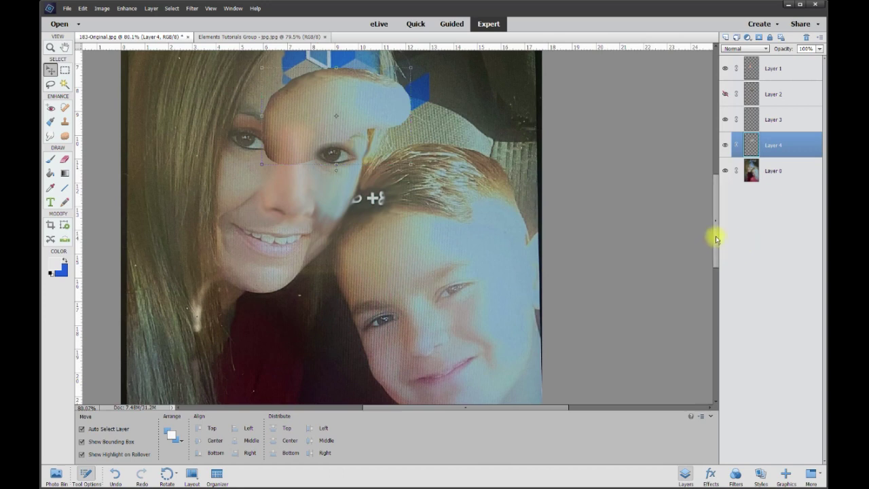
Rotate the forehead copy 180°, enlarge it proportionally and position it over the clock digits on the woman's forehead
{"action": "left_click_drag", "start_coordinate": [713, 237], "coordinate": [720, 215]}
{"action": "scroll", "coordinate": [388, 243], "scroll_direction": "up", "scroll_amount": 2}
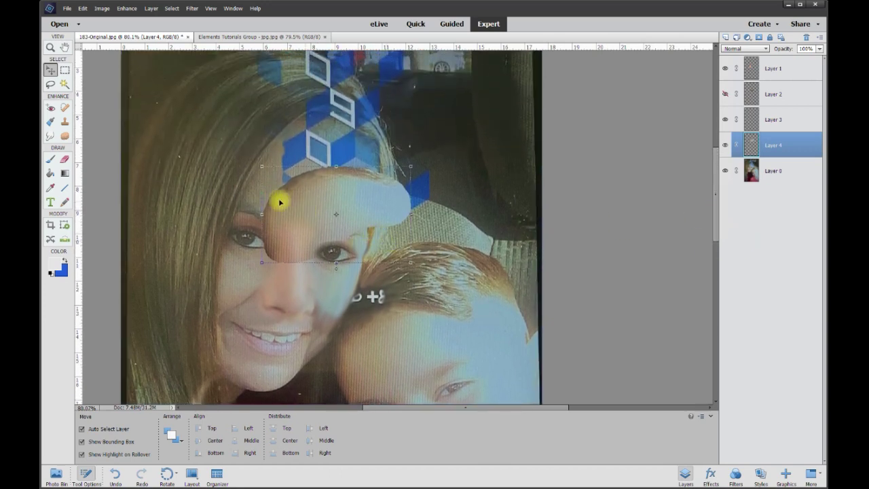
{"action": "left_click", "coordinate": [102, 9]}
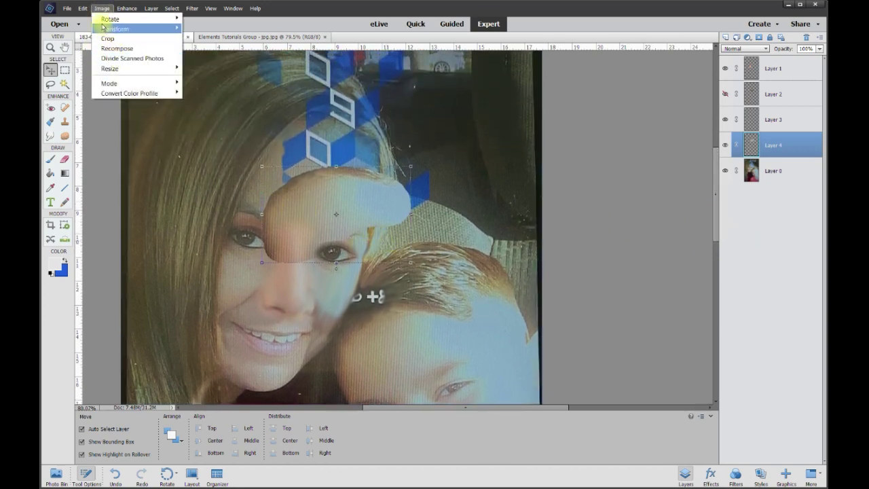
{"action": "mouse_move", "coordinate": [111, 23]}
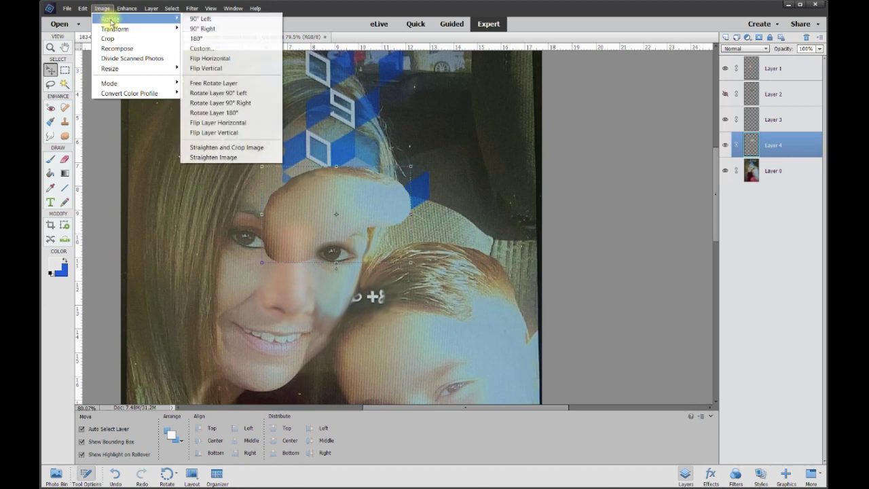
{"action": "left_click", "coordinate": [215, 114]}
{"action": "left_click_drag", "start_coordinate": [359, 209], "coordinate": [333, 181]}
{"action": "left_click_drag", "start_coordinate": [234, 138], "coordinate": [201, 112]}
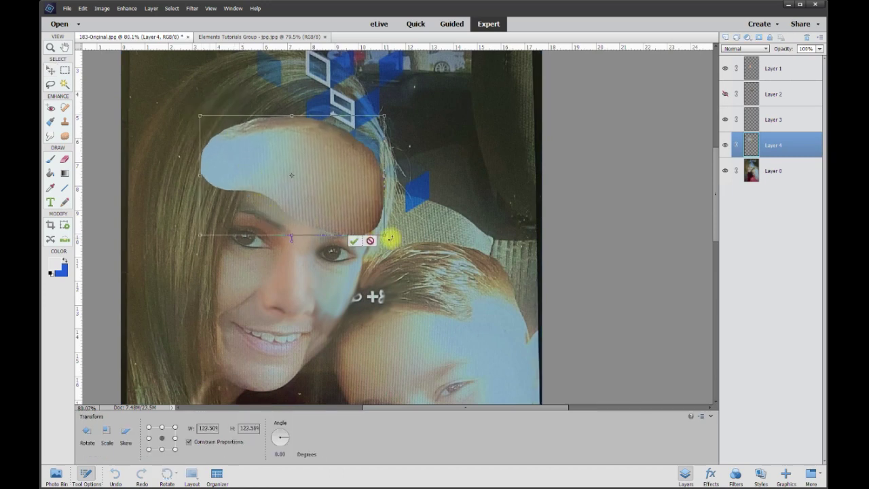
{"action": "left_click_drag", "start_coordinate": [385, 235], "coordinate": [412, 274]}
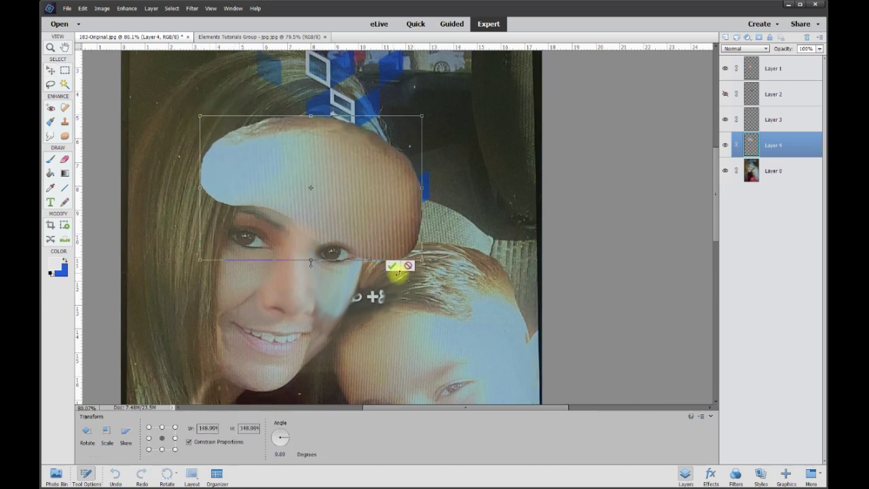
{"action": "left_click", "coordinate": [382, 280]}
Apply a light Gaussian Blur to the forehead copy to soften its screen-line texture
{"action": "left_click", "coordinate": [192, 8]}
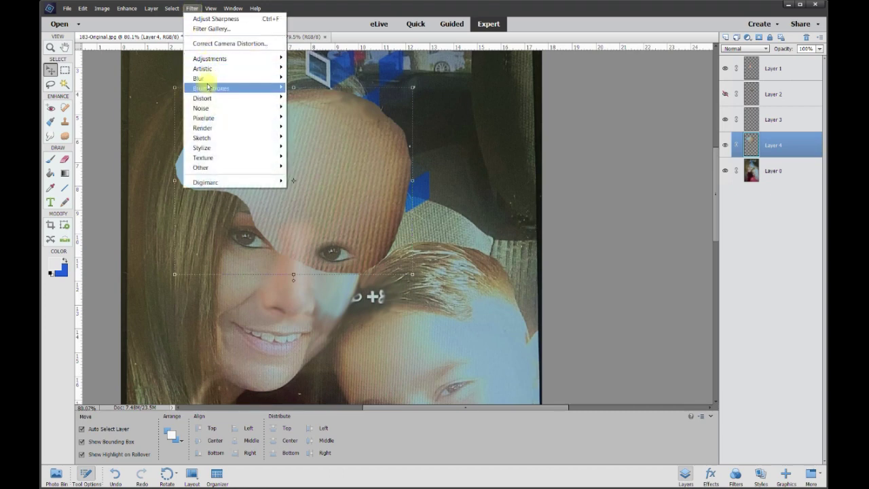
{"action": "mouse_move", "coordinate": [209, 80]}
{"action": "left_click", "coordinate": [316, 111]}
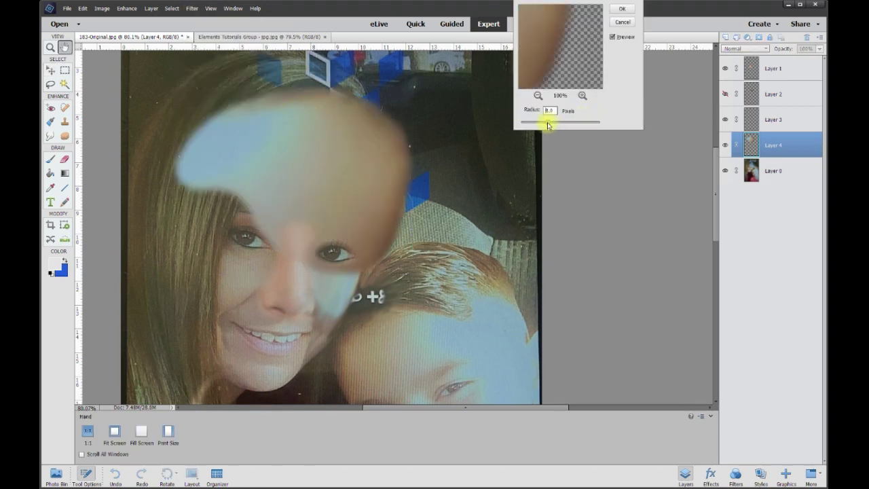
{"action": "left_click", "coordinate": [538, 123]}
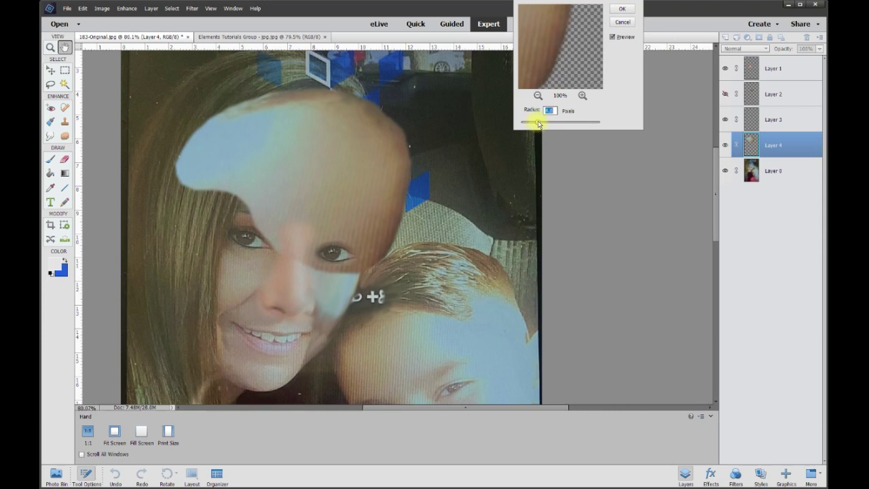
{"action": "left_click", "coordinate": [621, 9]}
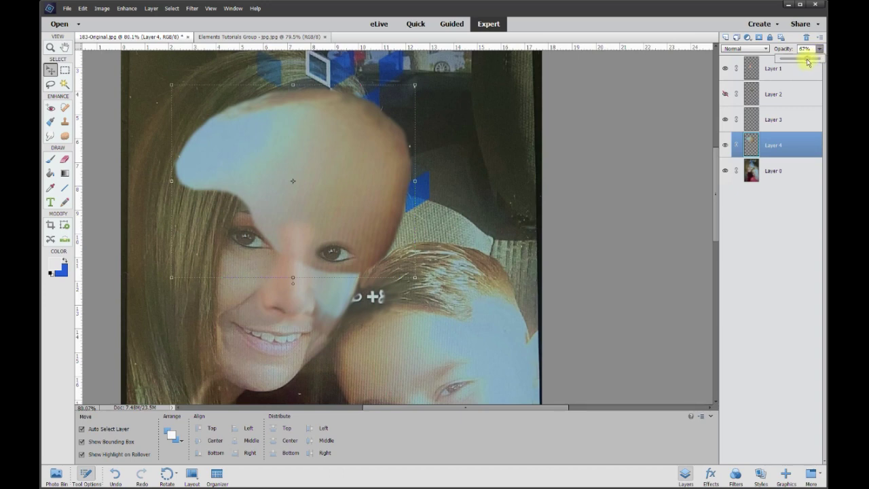
Lower the forehead layer's opacity to 62% and erase the copy along the woman's hairline with a 50 px eraser
{"action": "left_click_drag", "start_coordinate": [808, 63], "coordinate": [806, 62]}
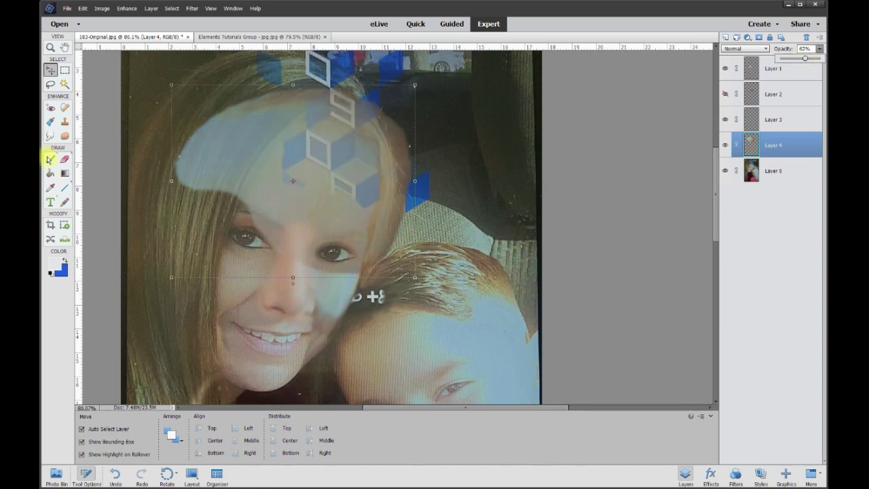
{"action": "left_click", "coordinate": [63, 161]}
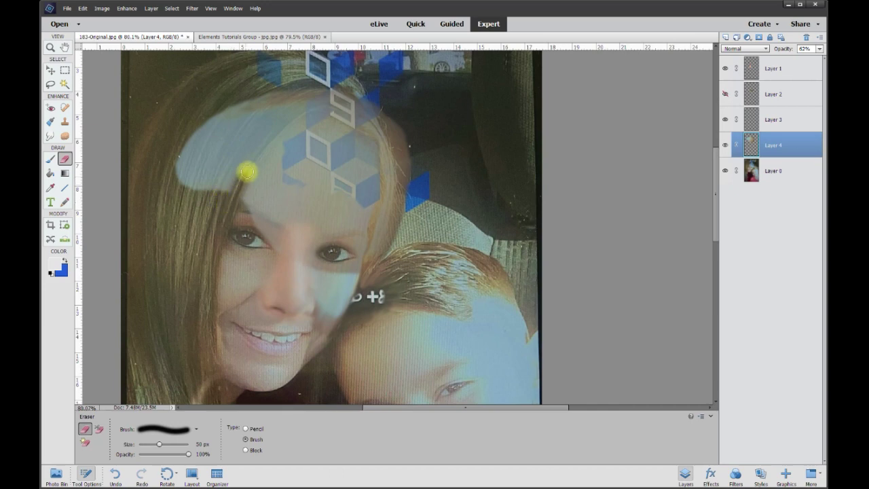
{"action": "mouse_move", "coordinate": [284, 121]}
{"action": "left_mouse_down"}
{"action": "mouse_move", "coordinate": [313, 103]}
{"action": "mouse_move", "coordinate": [361, 115]}
{"action": "mouse_move", "coordinate": [385, 149]}
{"action": "mouse_move", "coordinate": [379, 215]}
{"action": "left_mouse_up"}
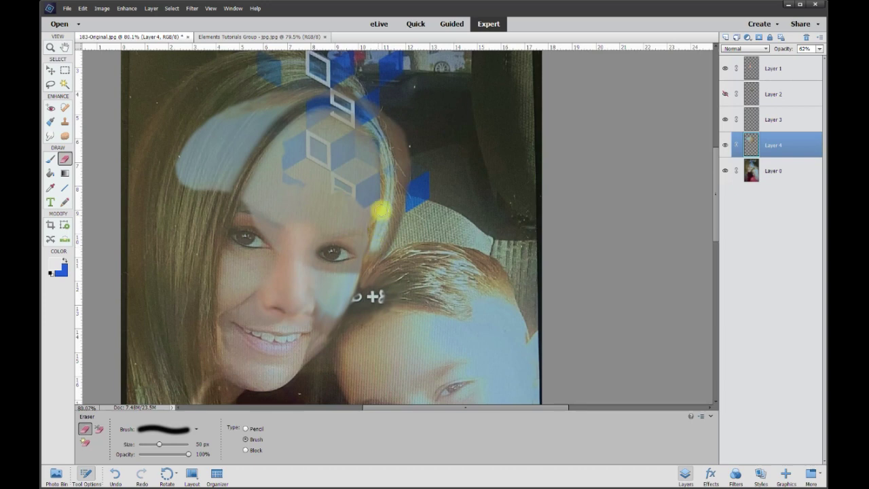
Enlarge the eraser to 300 px and erase the lower part of the forehead copy from the woman's eyes and nose
{"action": "key", "text": "bracketright"}
{"action": "key", "text": "bracketright"}
{"action": "key", "text": "bracketright"}
{"action": "key", "text": "bracketright"}
{"action": "key", "text": "bracketright"}
{"action": "key", "text": "bracketright"}
{"action": "key", "text": "bracketright"}
{"action": "key", "text": "bracketright"}
{"action": "key", "text": "bracketright"}
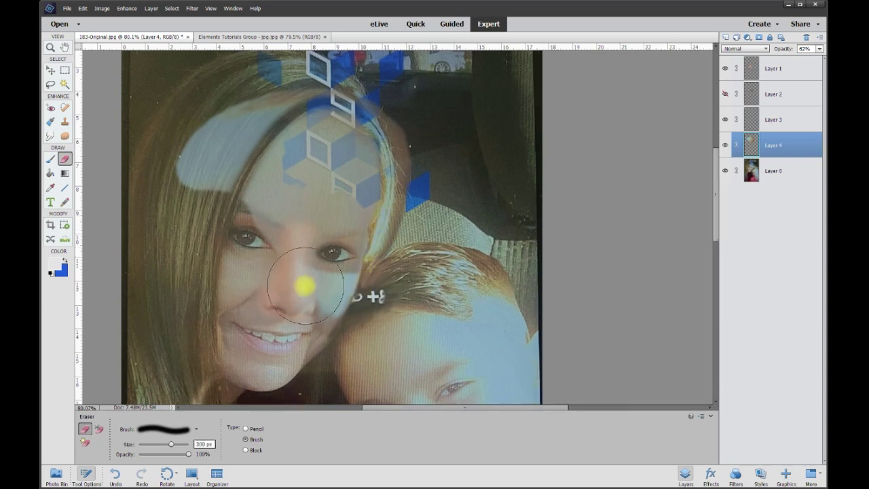
{"action": "mouse_move", "coordinate": [261, 252]}
{"action": "left_mouse_down"}
{"action": "mouse_move", "coordinate": [350, 272]}
{"action": "mouse_move", "coordinate": [311, 252]}
{"action": "mouse_move", "coordinate": [252, 247]}
{"action": "mouse_move", "coordinate": [213, 177]}
{"action": "left_mouse_up"}
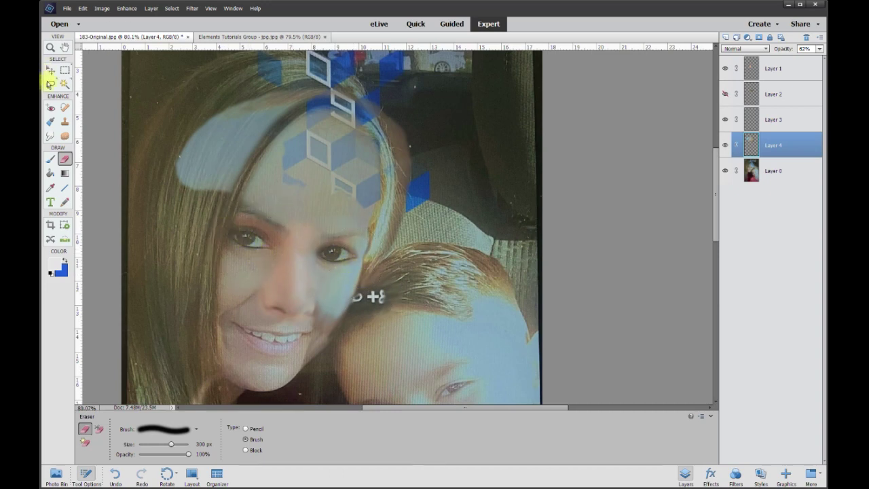
Lasso and delete the forehead copy's leftovers outside the hairline, clear the selection and restore the layer's opacity to 100%
{"action": "left_click", "coordinate": [50, 84]}
{"action": "mouse_move", "coordinate": [151, 141]}
{"action": "left_mouse_down"}
{"action": "mouse_move", "coordinate": [241, 91]}
{"action": "mouse_move", "coordinate": [300, 74]}
{"action": "mouse_move", "coordinate": [379, 74]}
{"action": "mouse_move", "coordinate": [439, 101]}
{"action": "mouse_move", "coordinate": [464, 208]}
{"action": "mouse_move", "coordinate": [445, 275]}
{"action": "mouse_move", "coordinate": [381, 299]}
{"action": "mouse_move", "coordinate": [356, 289]}
{"action": "mouse_move", "coordinate": [364, 255]}
{"action": "left_mouse_up"}
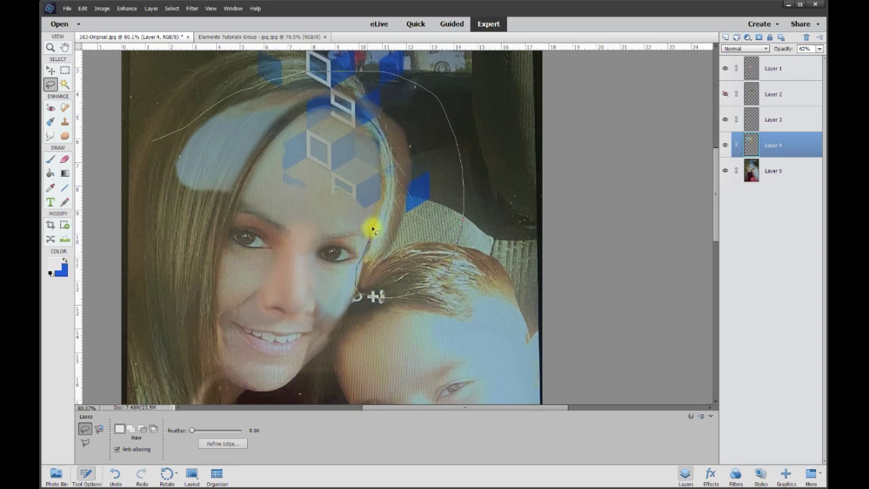
{"action": "mouse_move", "coordinate": [383, 148]}
{"action": "left_mouse_down"}
{"action": "mouse_move", "coordinate": [373, 127]}
{"action": "mouse_move", "coordinate": [332, 102]}
{"action": "mouse_move", "coordinate": [290, 113]}
{"action": "mouse_move", "coordinate": [202, 218]}
{"action": "mouse_move", "coordinate": [137, 179]}
{"action": "left_mouse_up"}
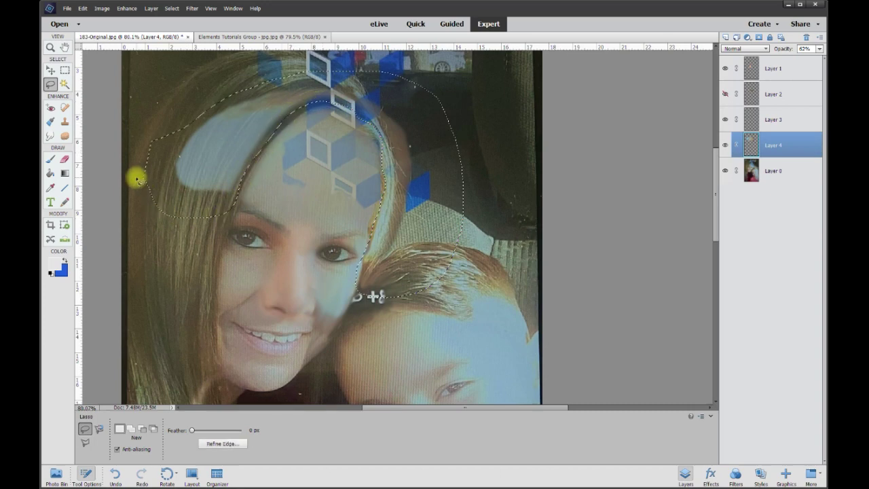
{"action": "key", "text": "Delete"}
{"action": "key", "text": "ctrl+d"}
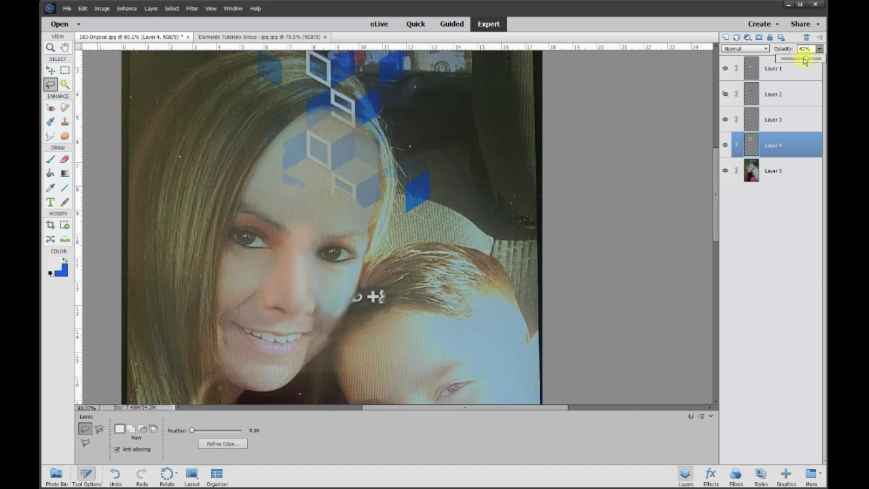
{"action": "left_click_drag", "start_coordinate": [820, 61], "coordinate": [822, 61]}
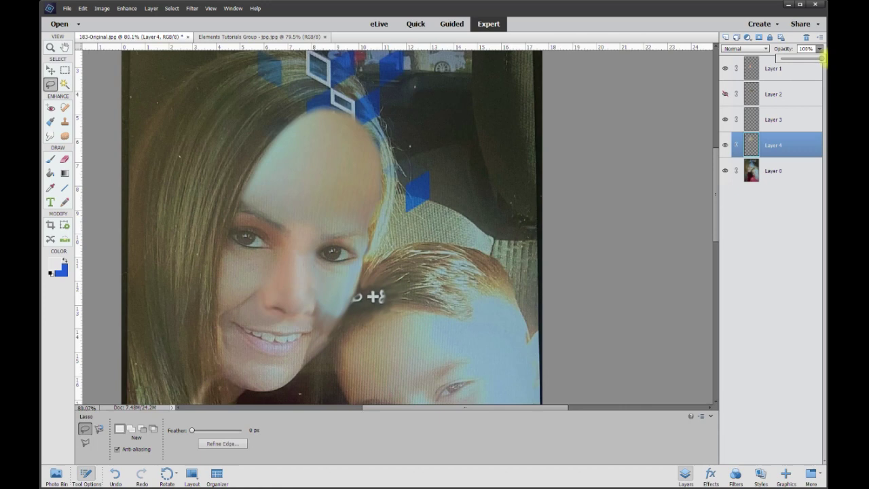
{"action": "left_click", "coordinate": [788, 7]}
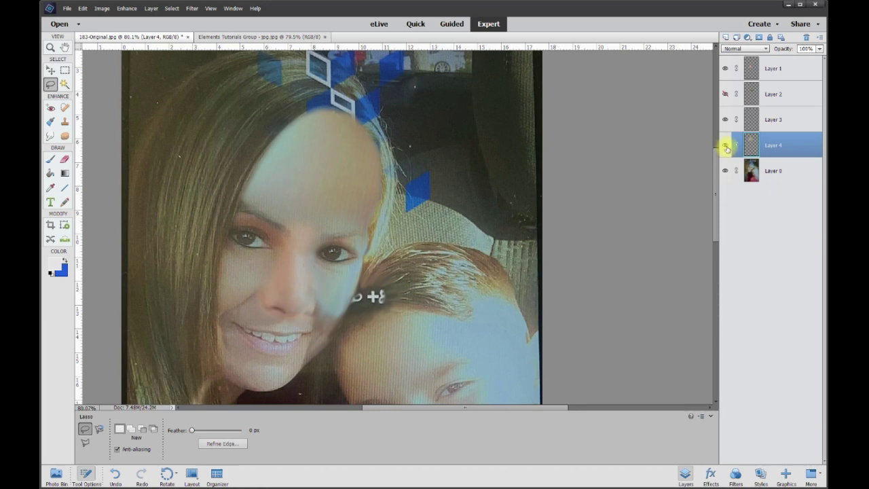
Hide the forehead layer, lasso the clean hair on the other side of the woman's face and copy it to a new layer
{"action": "left_click", "coordinate": [726, 146]}
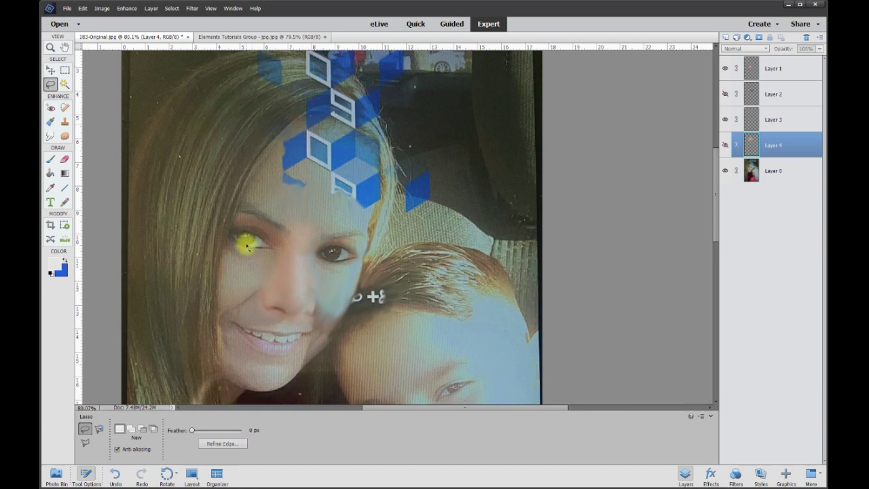
{"action": "mouse_move", "coordinate": [237, 248]}
{"action": "left_mouse_down"}
{"action": "mouse_move", "coordinate": [260, 176]}
{"action": "mouse_move", "coordinate": [307, 116]}
{"action": "mouse_move", "coordinate": [302, 87]}
{"action": "mouse_move", "coordinate": [286, 79]}
{"action": "mouse_move", "coordinate": [174, 210]}
{"action": "mouse_move", "coordinate": [226, 265]}
{"action": "left_mouse_up"}
{"action": "key", "text": "ctrl+j"}
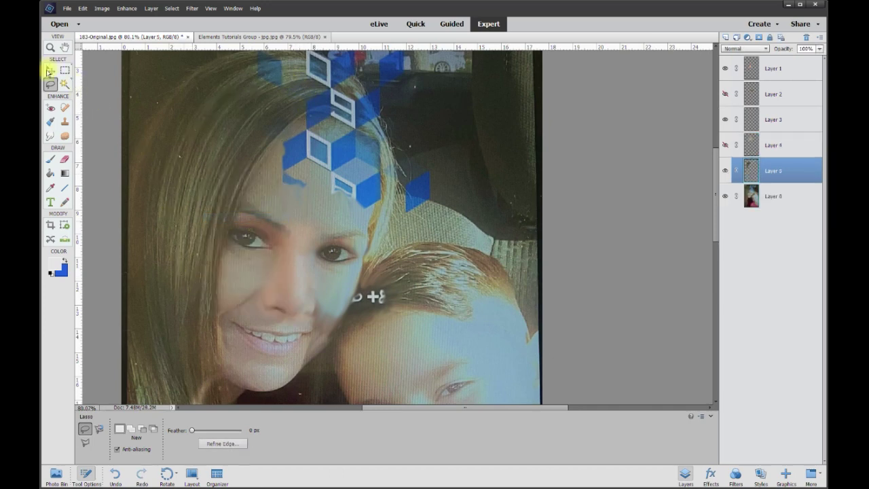
Flip the hair copy horizontally and move it over the blue-covered hair on the opposite side of the woman's face
{"action": "left_click", "coordinate": [50, 70]}
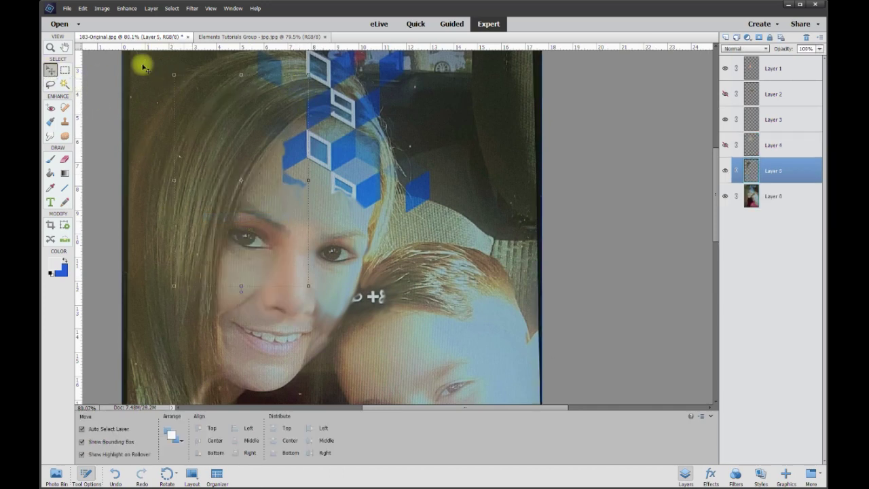
{"action": "left_click", "coordinate": [102, 8]}
{"action": "mouse_move", "coordinate": [110, 19]}
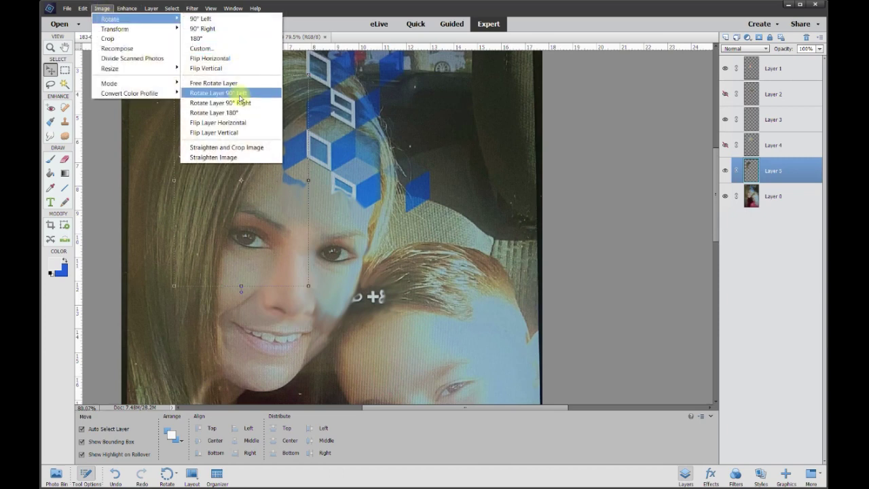
{"action": "left_click", "coordinate": [235, 125]}
{"action": "left_click_drag", "start_coordinate": [237, 147], "coordinate": [374, 157]}
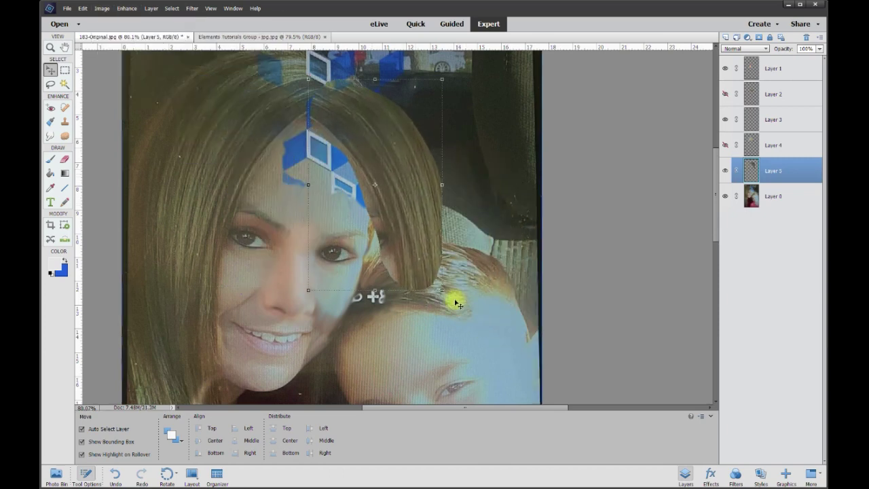
Rotate the flipped hair copy slightly, reposition it against the woman's hair and lower its layer opacity to 60%
{"action": "mouse_move", "coordinate": [376, 297]}
{"action": "left_mouse_down"}
{"action": "mouse_move", "coordinate": [343, 297]}
{"action": "mouse_move", "coordinate": [363, 307]}
{"action": "left_mouse_up"}
{"action": "left_click", "coordinate": [385, 309]}
{"action": "left_click_drag", "start_coordinate": [399, 167], "coordinate": [361, 156]}
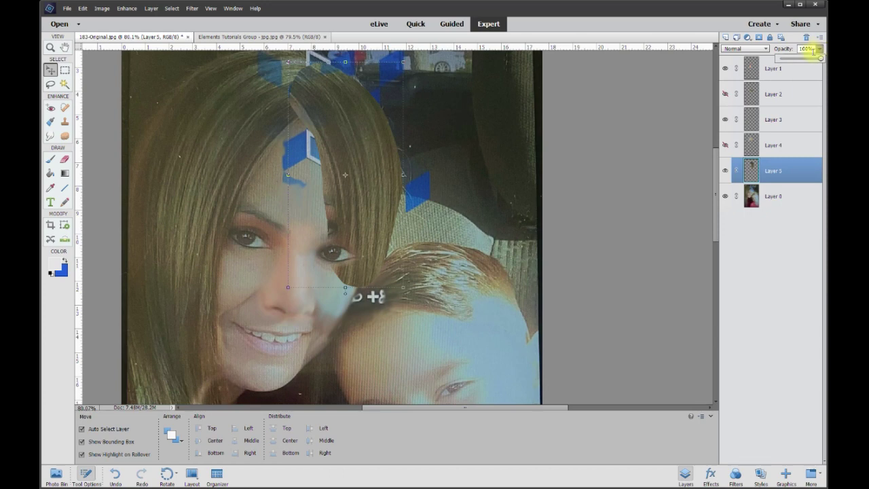
{"action": "left_click_drag", "start_coordinate": [814, 60], "coordinate": [800, 61]}
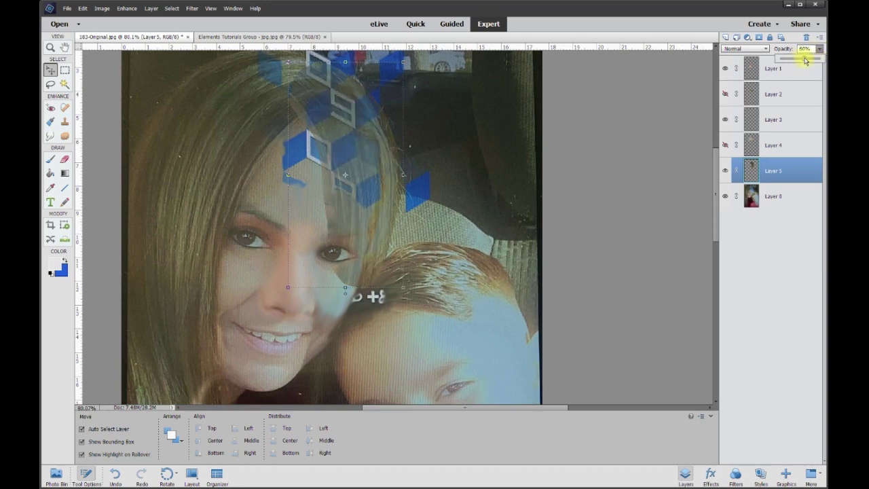
Show the forehead layer again and move the flipped hair layer above it in the layer stack
{"action": "left_click", "coordinate": [65, 159]}
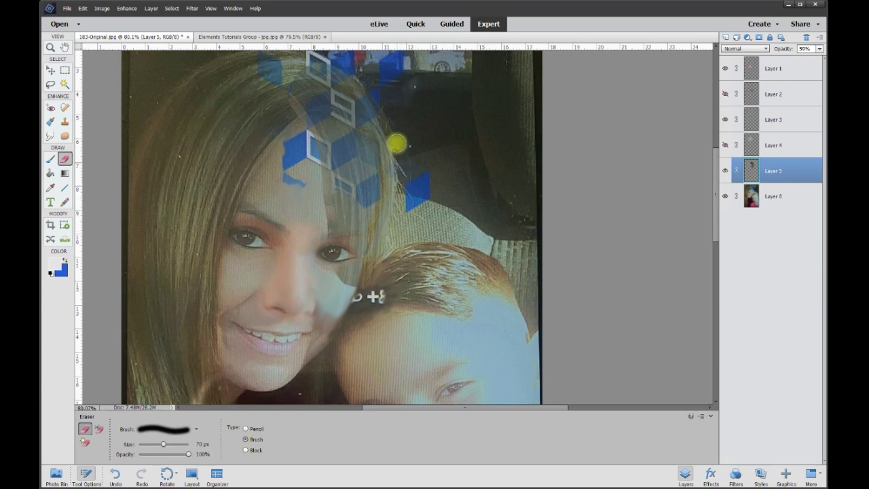
{"action": "left_click_drag", "start_coordinate": [775, 171], "coordinate": [777, 133]}
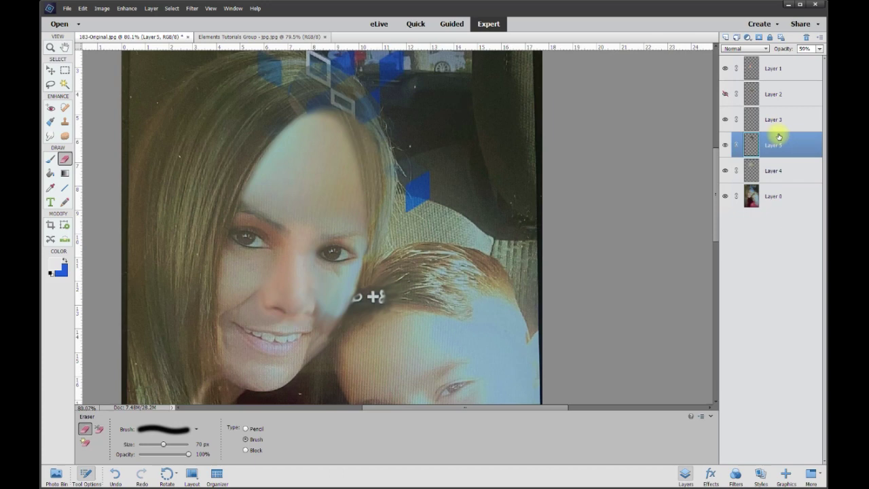
{"action": "left_click", "coordinate": [50, 71]}
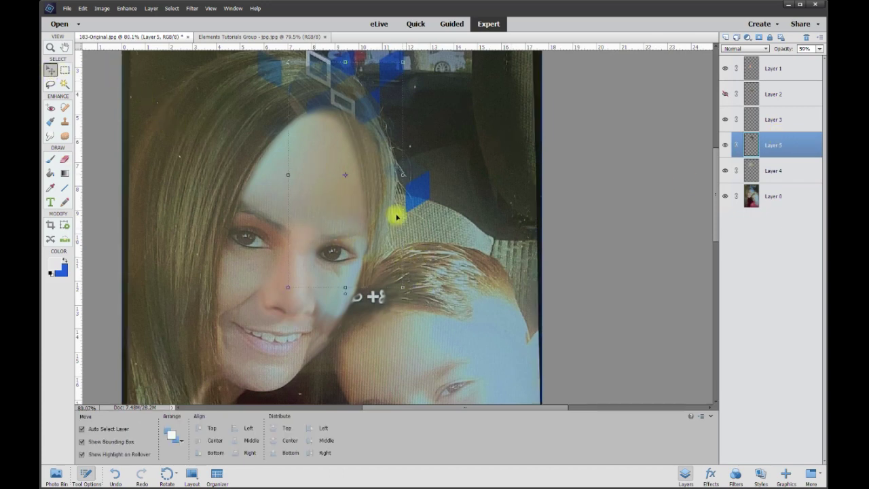
On the base photo layer, lasso the clean seat edge beside the blue mark near the woman's hair and copy it to a new layer
{"action": "scroll", "coordinate": [400, 126], "scroll_direction": "up", "scroll_amount": 4}
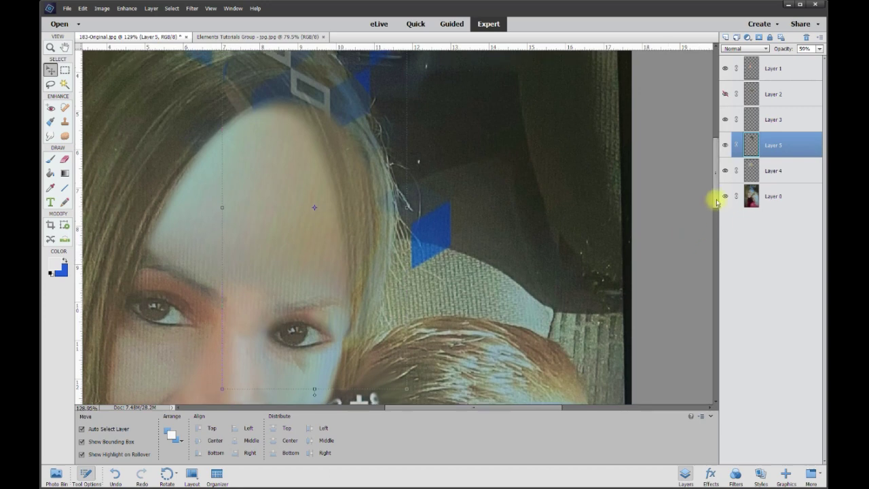
{"action": "scroll", "coordinate": [466, 237], "scroll_direction": "down", "scroll_amount": 1}
{"action": "left_click", "coordinate": [466, 245]}
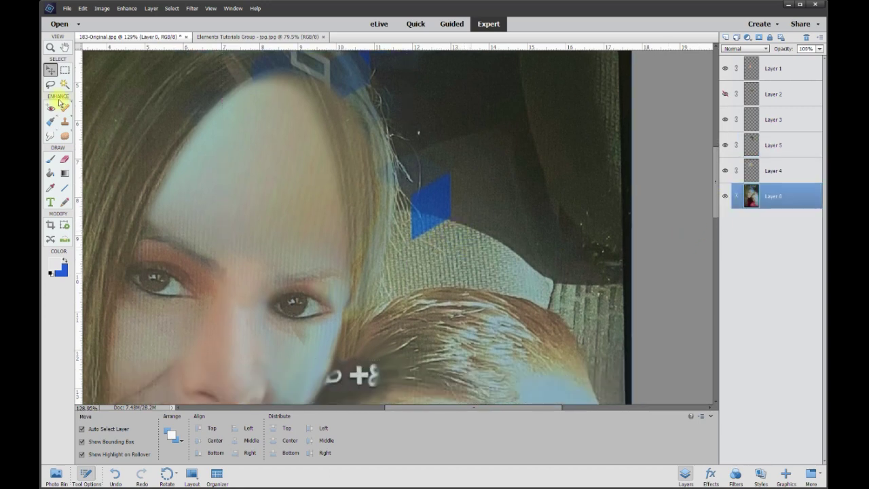
{"action": "key", "text": "l"}
{"action": "mouse_move", "coordinate": [457, 219]}
{"action": "left_mouse_down"}
{"action": "mouse_move", "coordinate": [455, 201]}
{"action": "mouse_move", "coordinate": [525, 192]}
{"action": "mouse_move", "coordinate": [462, 292]}
{"action": "mouse_move", "coordinate": [440, 280]}
{"action": "mouse_move", "coordinate": [469, 256]}
{"action": "mouse_move", "coordinate": [435, 254]}
{"action": "mouse_move", "coordinate": [443, 287]}
{"action": "mouse_move", "coordinate": [450, 287]}
{"action": "left_mouse_up"}
{"action": "right_click", "coordinate": [489, 248]}
{"action": "left_click", "coordinate": [526, 301]}
Move and slightly rotate the seat copy to cover the blue mark beside the woman's hair, and merge it into the photo layer
{"action": "left_click", "coordinate": [51, 70]}
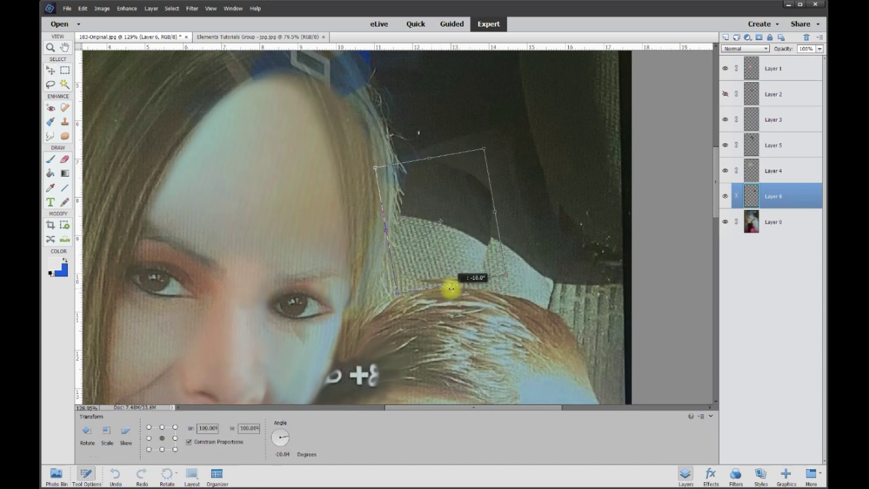
{"action": "left_click_drag", "start_coordinate": [435, 249], "coordinate": [442, 246]}
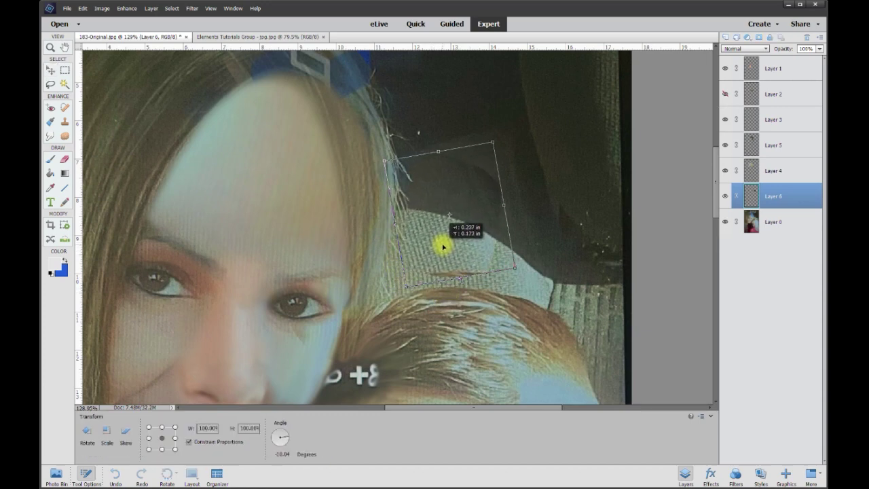
{"action": "key", "text": "Escape"}
{"action": "left_click", "coordinate": [65, 163]}
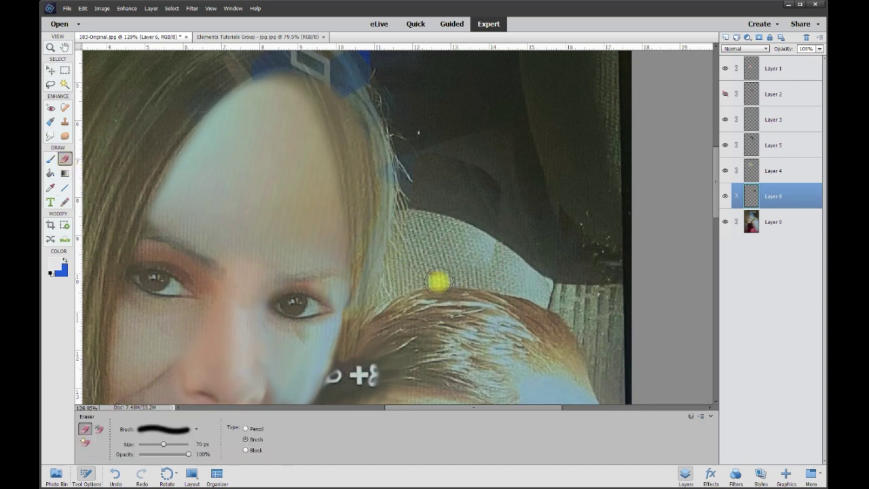
{"action": "key", "text": "v"}
{"action": "left_click_drag", "start_coordinate": [469, 286], "coordinate": [473, 284]}
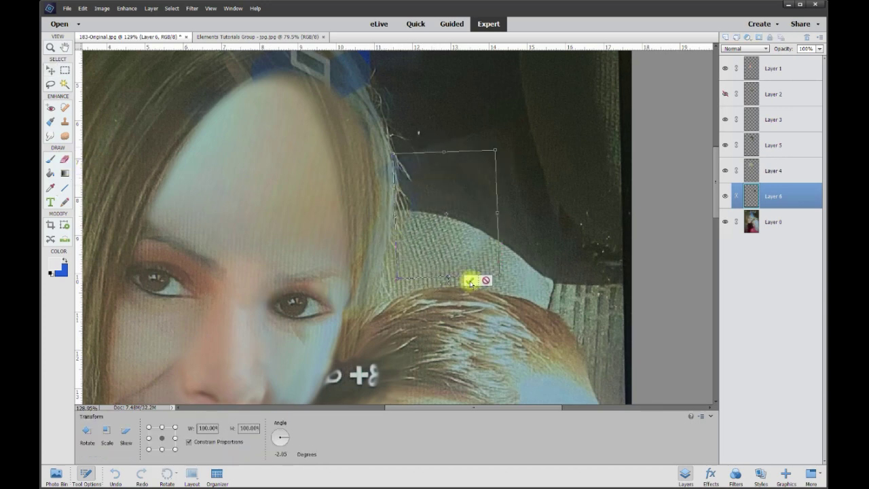
{"action": "left_click", "coordinate": [470, 281]}
{"action": "right_click", "coordinate": [781, 196]}
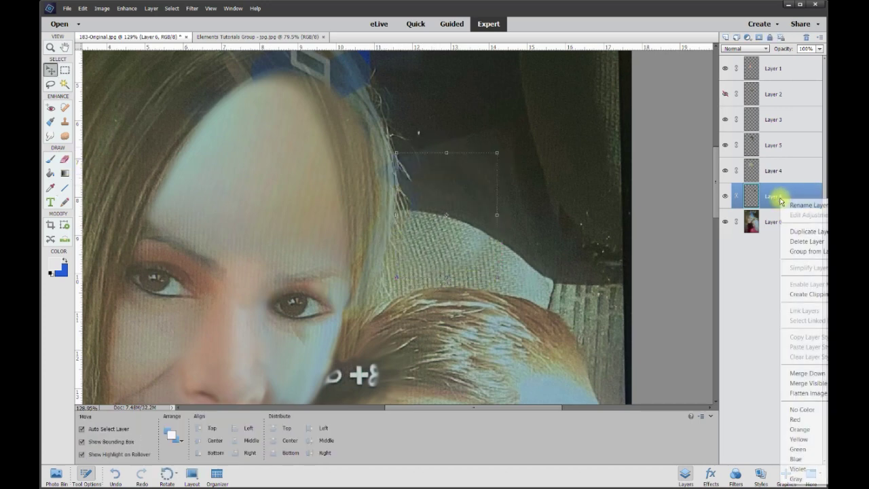
{"action": "left_click", "coordinate": [813, 373]}
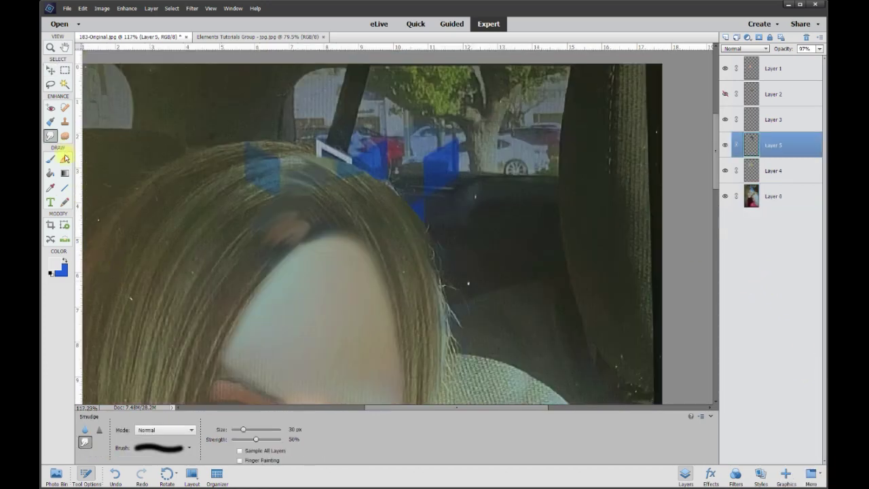
Erase the flipped hair layer's rough edge around the woman's parting with a soft brush
{"action": "left_click", "coordinate": [65, 158]}
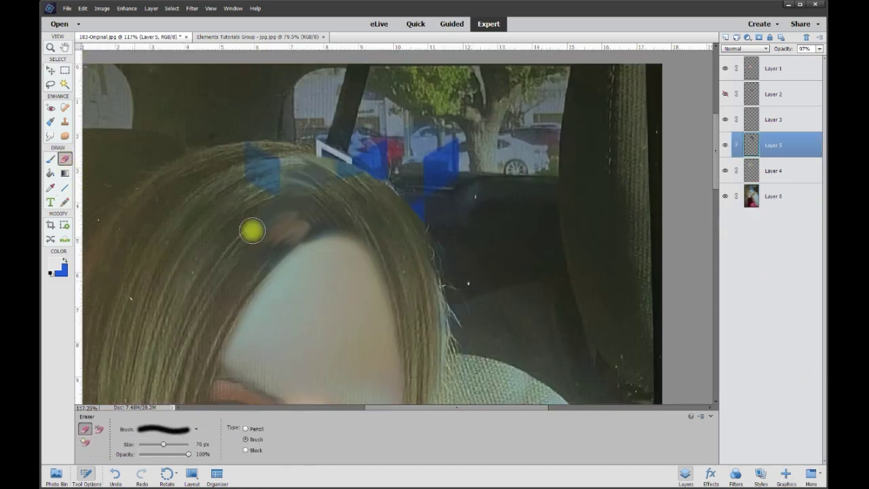
{"action": "mouse_move", "coordinate": [262, 221]}
{"action": "left_mouse_down"}
{"action": "mouse_move", "coordinate": [262, 254]}
{"action": "mouse_move", "coordinate": [262, 220]}
{"action": "mouse_move", "coordinate": [276, 241]}
{"action": "mouse_move", "coordinate": [262, 214]}
{"action": "left_mouse_up"}
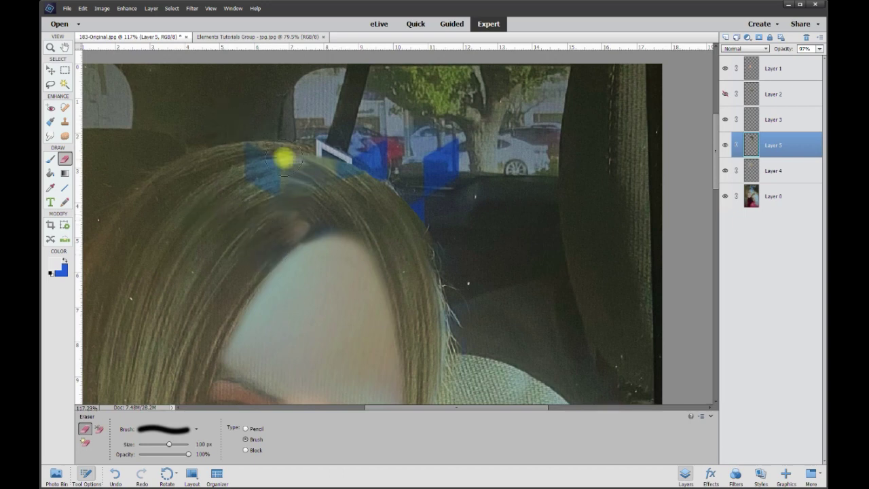
On the base photo layer, lasso a clean section of hair on the side of the woman's head and copy it to a new layer
{"action": "left_click", "coordinate": [762, 202]}
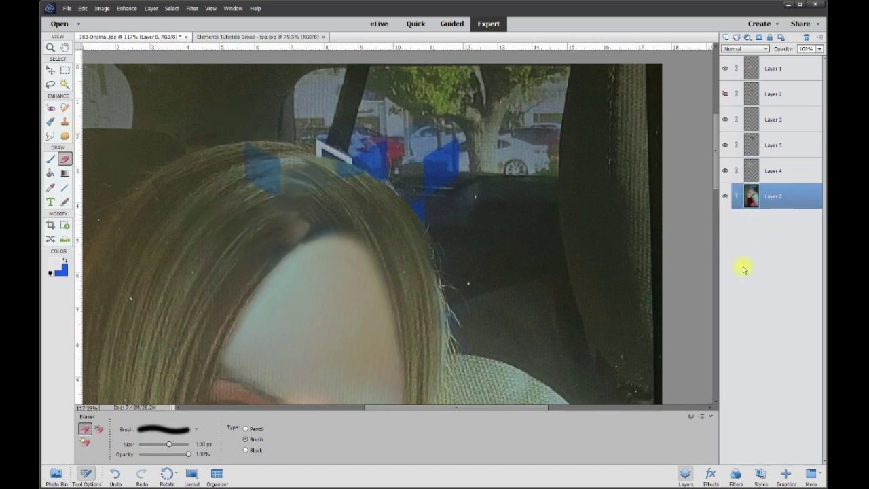
{"action": "left_click", "coordinate": [52, 86]}
{"action": "mouse_move", "coordinate": [131, 197]}
{"action": "left_mouse_down"}
{"action": "mouse_move", "coordinate": [173, 162]}
{"action": "mouse_move", "coordinate": [209, 153]}
{"action": "mouse_move", "coordinate": [231, 160]}
{"action": "mouse_move", "coordinate": [255, 202]}
{"action": "mouse_move", "coordinate": [196, 260]}
{"action": "mouse_move", "coordinate": [126, 271]}
{"action": "left_mouse_up"}
{"action": "right_click", "coordinate": [181, 209]}
{"action": "left_click", "coordinate": [220, 260]}
Move the hair copy over the blue marks on the woman's crown and rotate it about 26° to follow the head's curve
{"action": "left_click", "coordinate": [50, 70]}
{"action": "left_click_drag", "start_coordinate": [189, 167], "coordinate": [257, 140]}
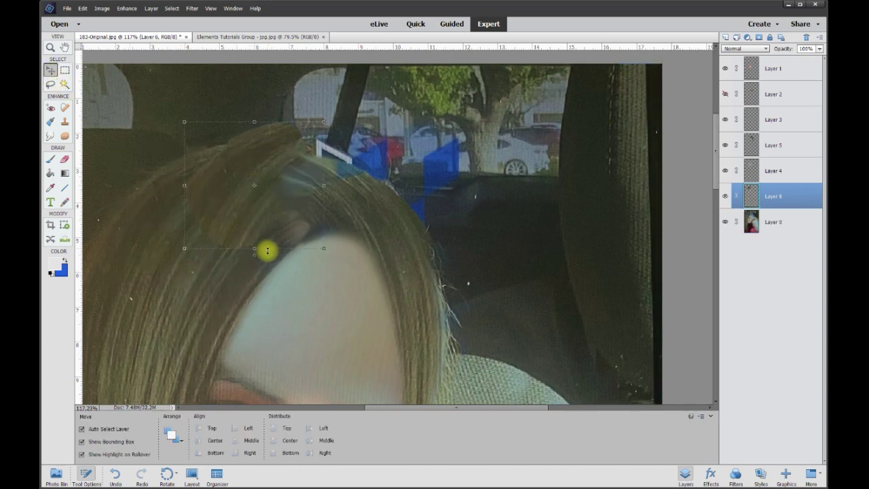
{"action": "left_click_drag", "start_coordinate": [254, 254], "coordinate": [224, 250]}
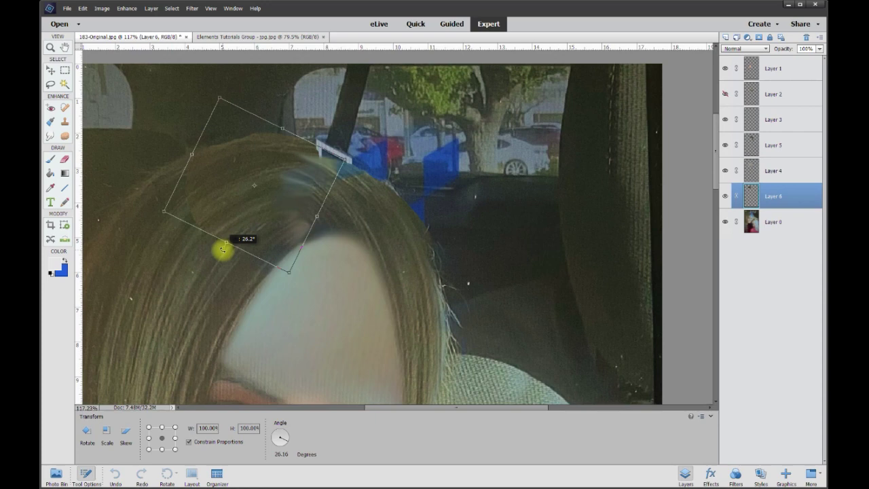
{"action": "left_click", "coordinate": [258, 277]}
Duplicate the crown hair layer and enlarge the eraser brush to 100 px
{"action": "key", "text": "e"}
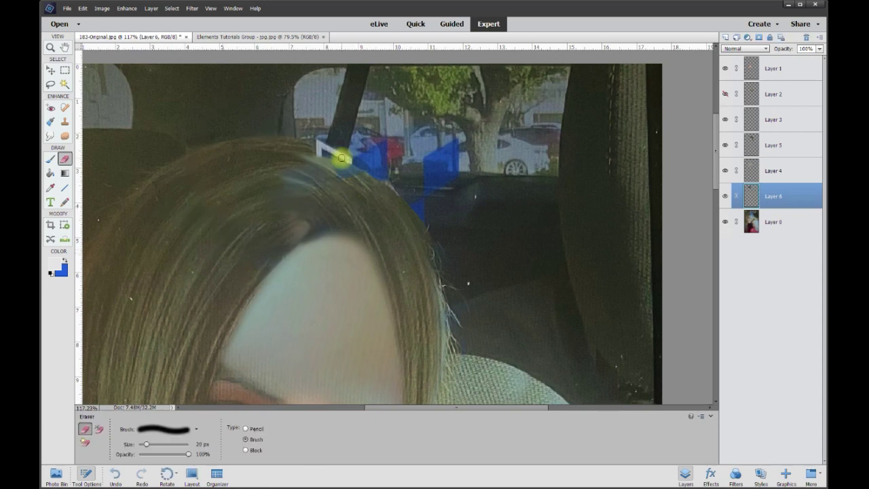
{"action": "key", "text": "ctrl+j"}
{"action": "scroll", "coordinate": [343, 159], "scroll_direction": "down", "scroll_amount": 6}
{"action": "key", "text": "bracketright"}
{"action": "key", "text": "bracketright"}
{"action": "key", "text": "bracketright"}
{"action": "key", "text": "bracketright"}
{"action": "key", "text": "bracketright"}
{"action": "key", "text": "bracketright"}
{"action": "key", "text": "bracketright"}
{"action": "key", "text": "bracketright"}
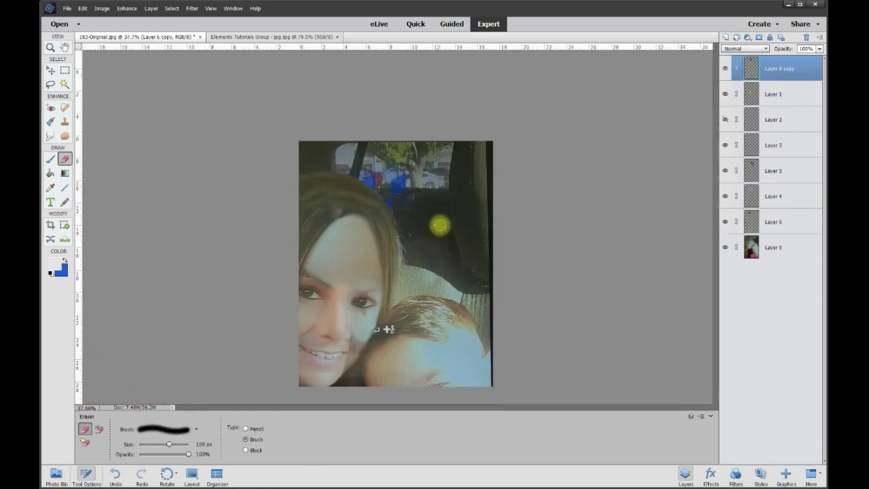
Switch the flipped hair layer's visibility off and on to compare the repair around the woman's forehead
{"action": "scroll", "coordinate": [400, 192], "scroll_direction": "up", "scroll_amount": 2}
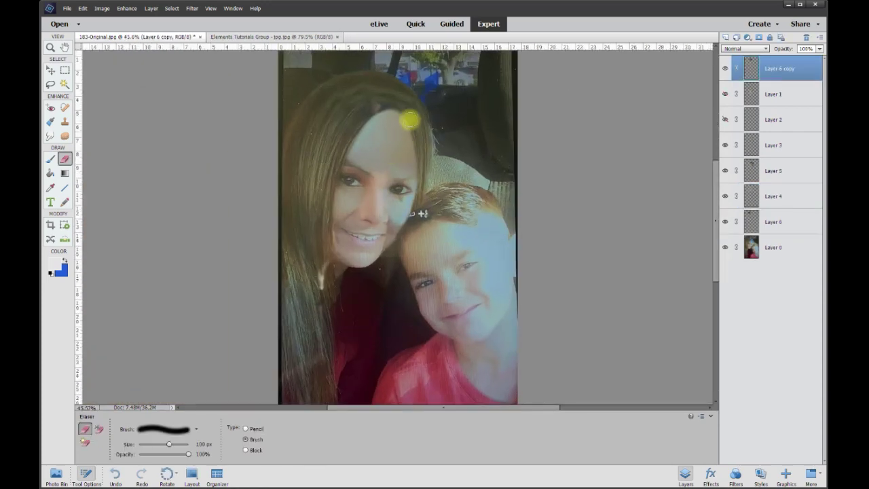
{"action": "left_click", "coordinate": [730, 173]}
{"action": "left_click", "coordinate": [728, 174]}
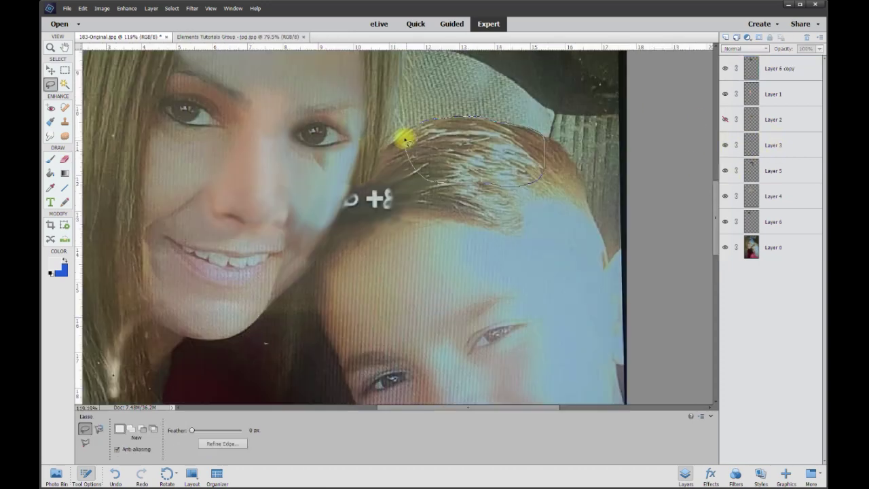
Copy the lassoed top of the boy's hair to a new layer and move it over the leftover icons at his hairline
{"action": "right_click", "coordinate": [464, 147]}
{"action": "left_click", "coordinate": [497, 220]}
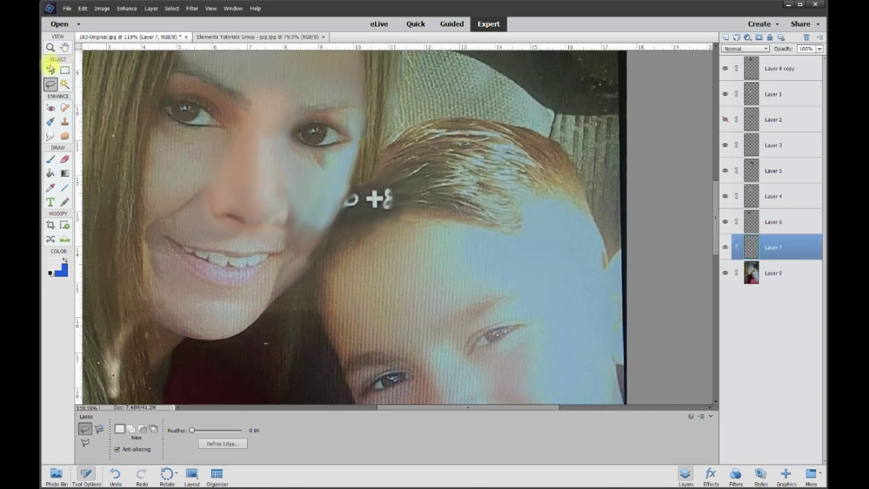
{"action": "left_click", "coordinate": [50, 69]}
{"action": "left_click_drag", "start_coordinate": [509, 163], "coordinate": [406, 249]}
Rotate the boy's hair copy to about -40° and stretch it to about 108% wide and 124% high
{"action": "left_click_drag", "start_coordinate": [381, 281], "coordinate": [356, 171]}
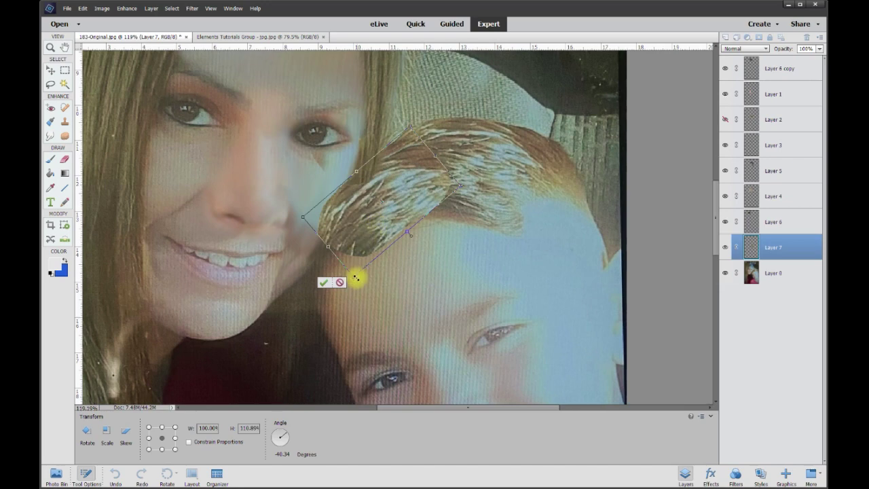
{"action": "left_click_drag", "start_coordinate": [354, 277], "coordinate": [352, 286]}
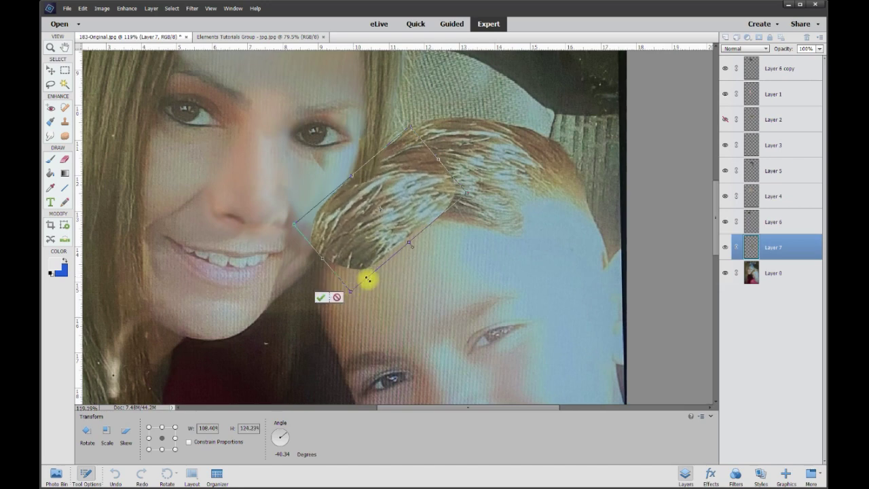
{"action": "left_click", "coordinate": [322, 297]}
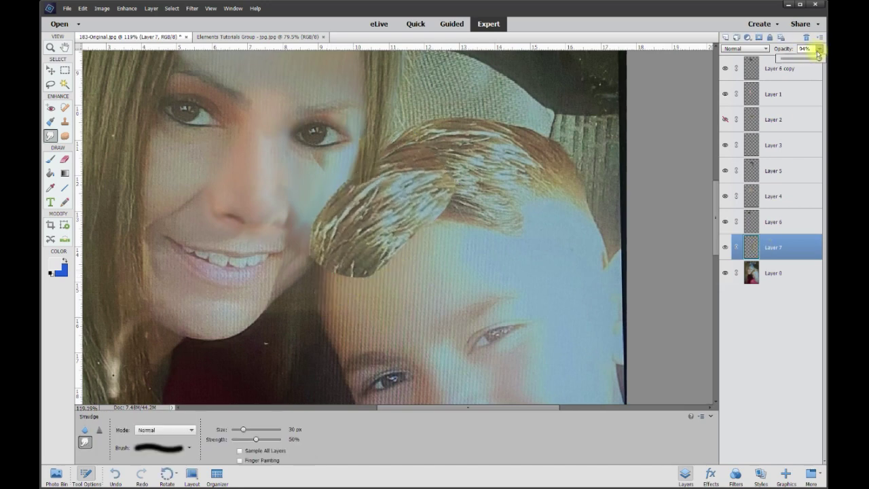
Lower the boy's hair copy to 35% opacity and erase the parts that overlap his forehead
{"action": "left_click_drag", "start_coordinate": [820, 60], "coordinate": [791, 60]}
{"action": "key", "text": "e"}
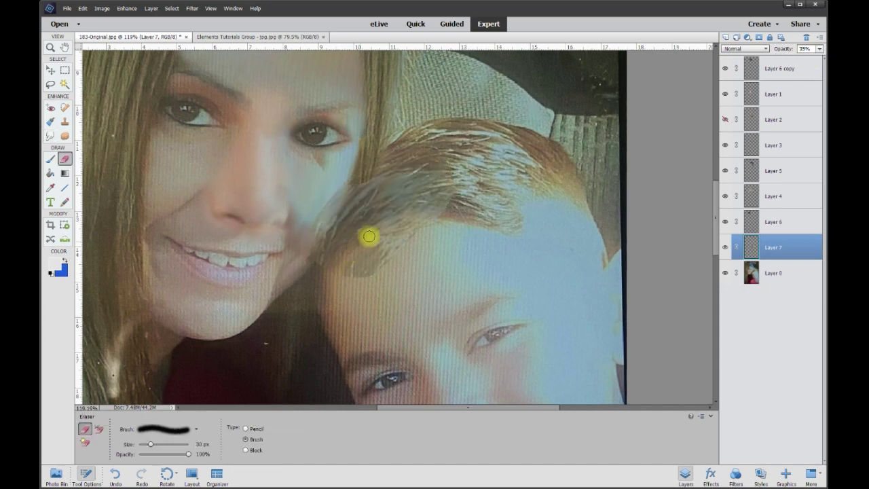
{"action": "left_click_drag", "start_coordinate": [334, 285], "coordinate": [408, 242]}
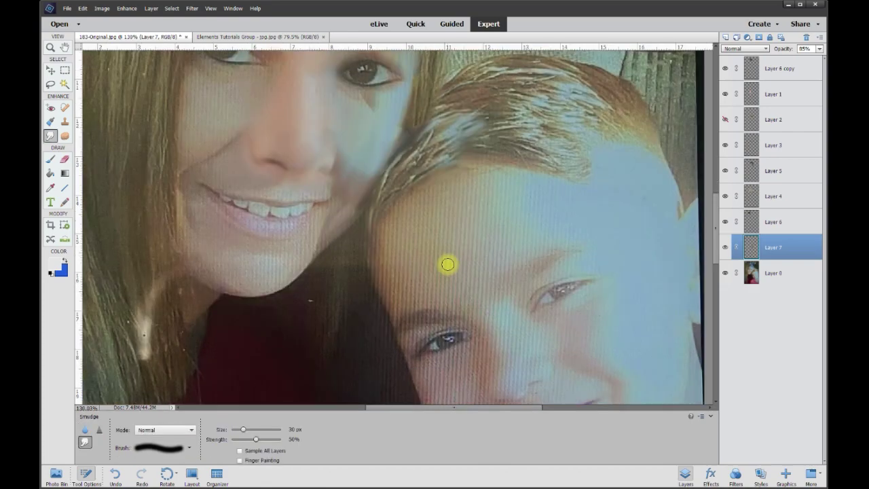
{"action": "scroll", "coordinate": [448, 264], "scroll_direction": "down", "scroll_amount": 3}
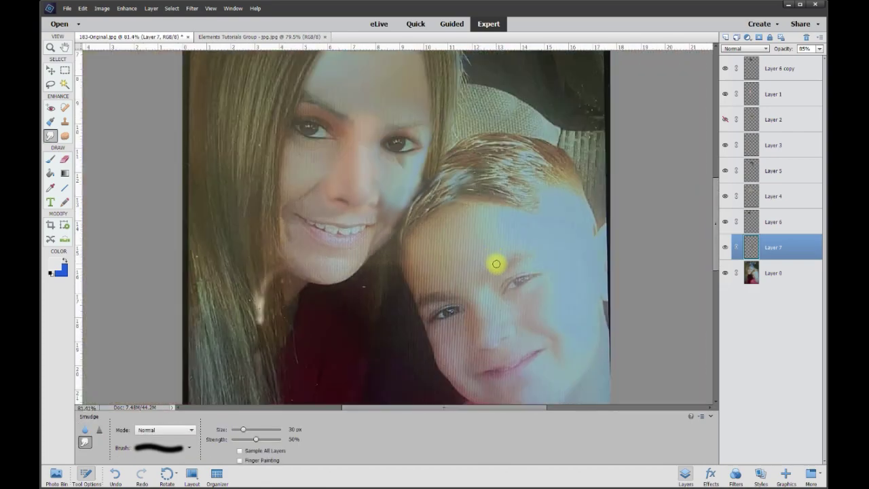
{"action": "scroll", "coordinate": [495, 262], "scroll_direction": "down", "scroll_amount": 2}
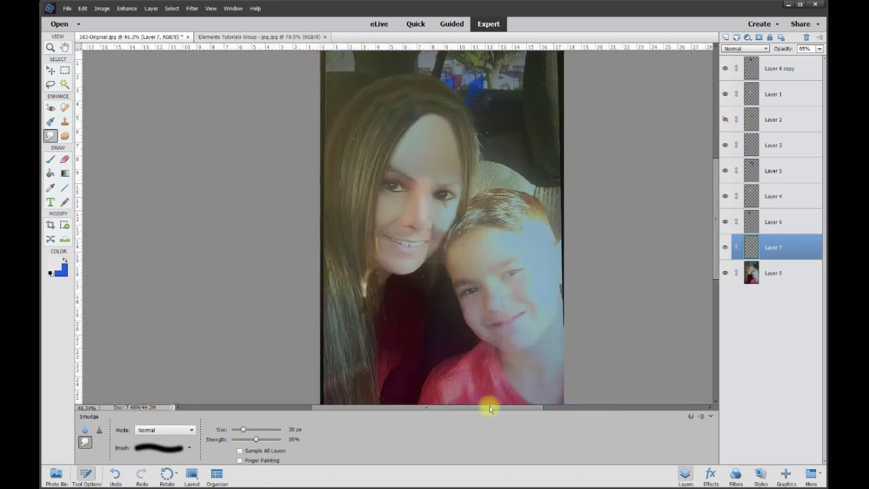
{"action": "left_click_drag", "start_coordinate": [500, 407], "coordinate": [511, 406]}
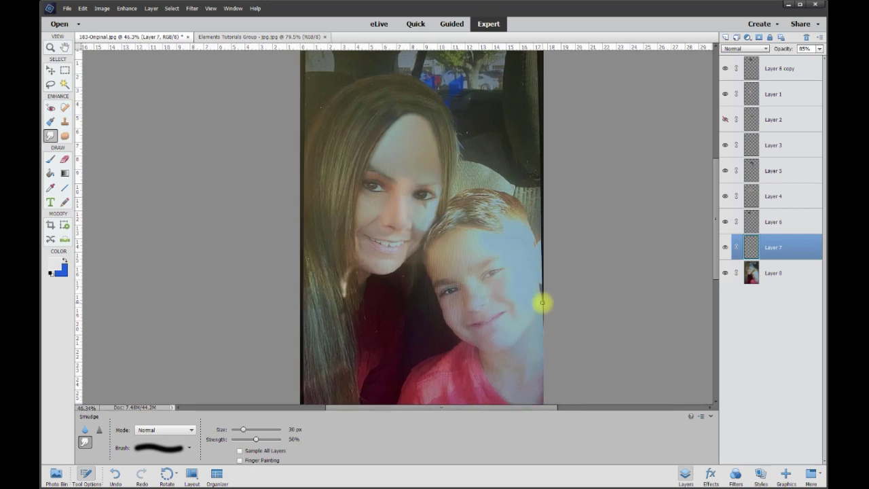
{"action": "scroll", "coordinate": [448, 243], "scroll_direction": "up", "scroll_amount": 2}
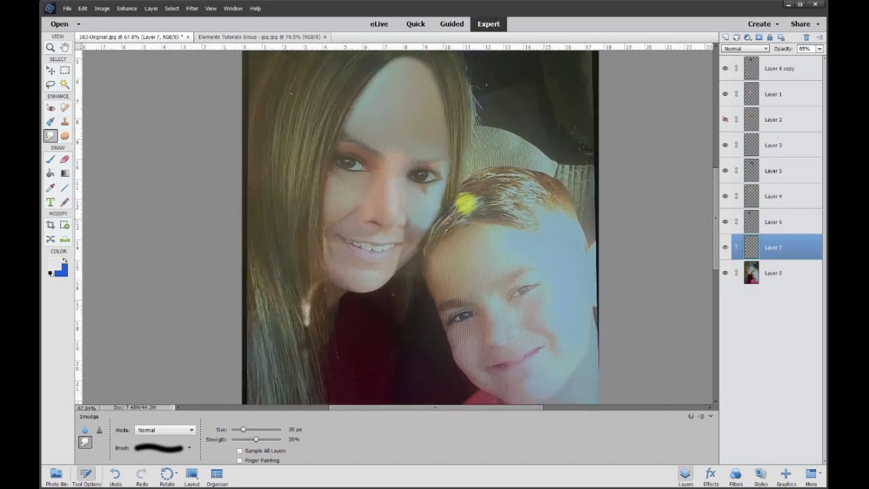